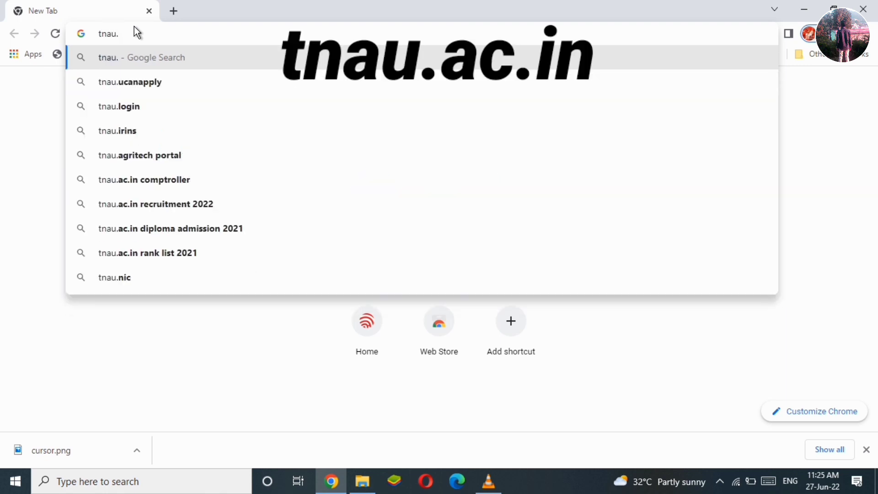
Search Google for tnau.ac.in and open the official Tamil Nadu Agricultural University site.
{"action": "type", "text": "ac."}
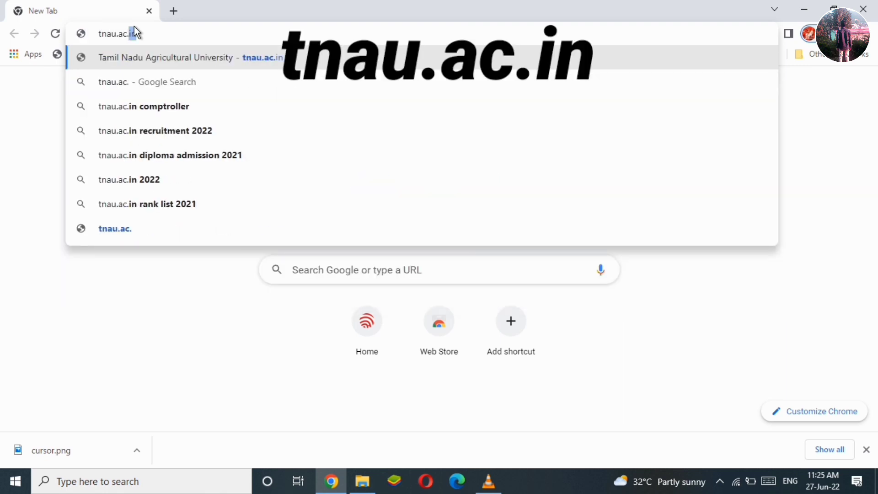
{"action": "type", "text": "in"}
{"action": "left_click", "coordinate": [141, 83]}
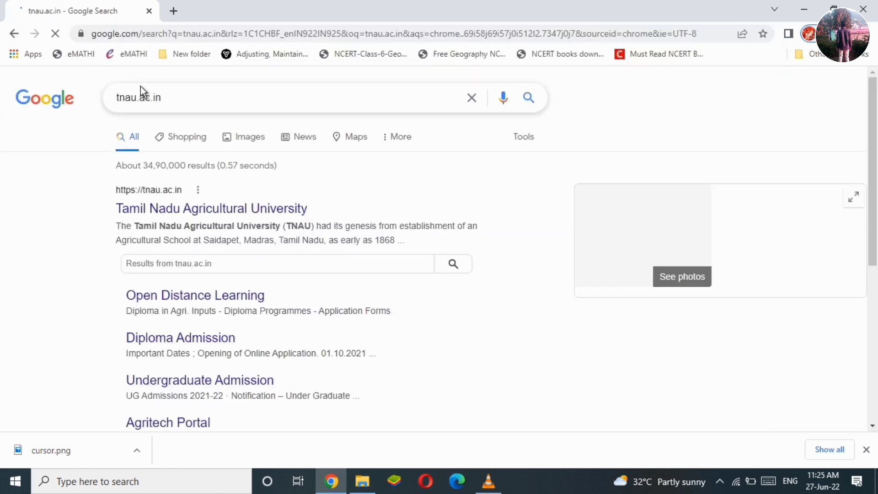
{"action": "left_click", "coordinate": [191, 210]}
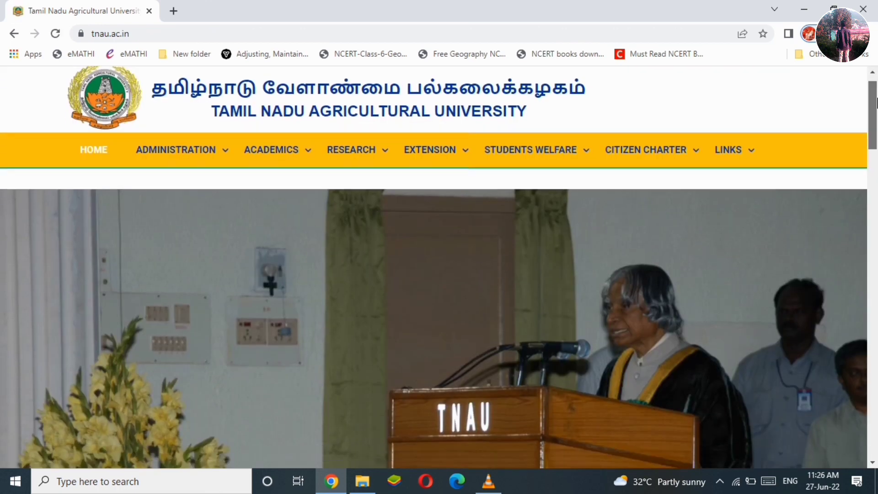
Open the Post Graduate Admissions 2022-23 announcement and start the Masters Application Form.
{"action": "left_click_drag", "start_coordinate": [877, 98], "coordinate": [877, 137]}
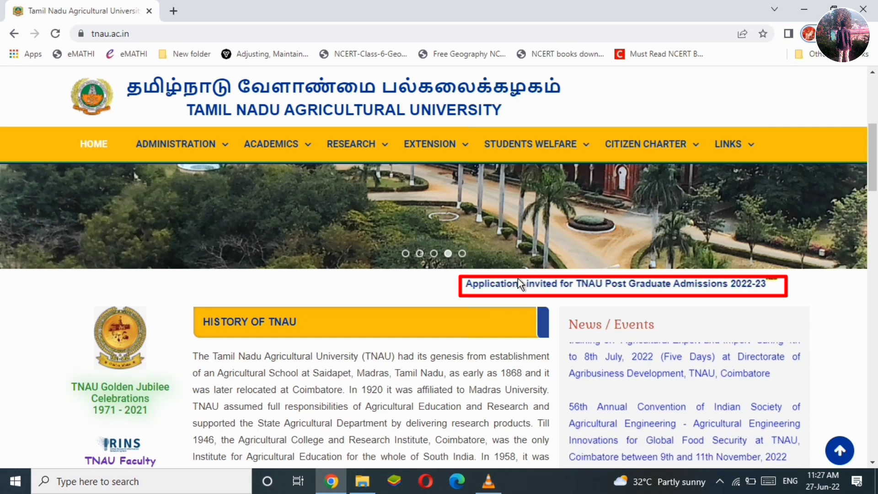
{"action": "left_click", "coordinate": [518, 279]}
{"action": "left_click_drag", "start_coordinate": [876, 146], "coordinate": [876, 344]}
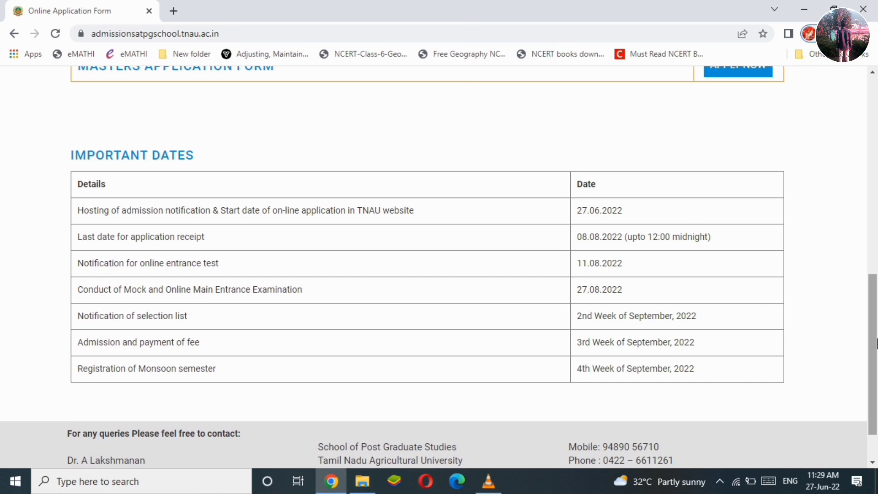
{"action": "scroll", "coordinate": [722, 322], "scroll_direction": "up", "scroll_amount": 4}
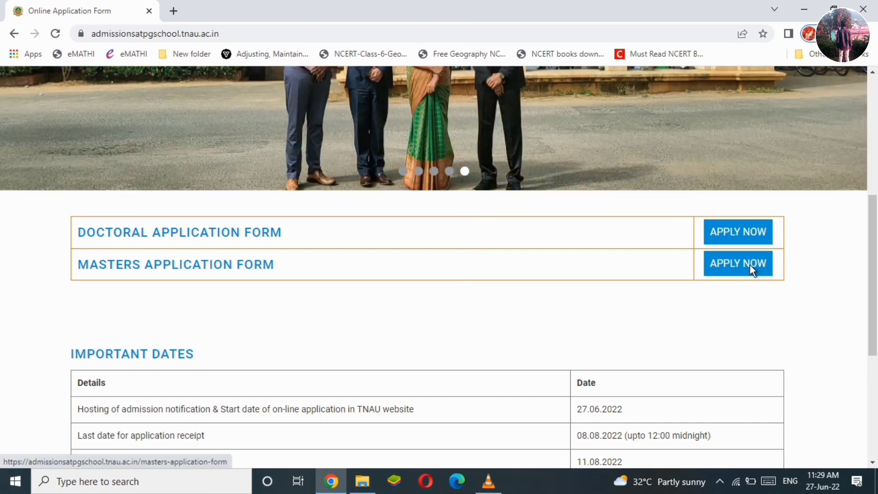
{"action": "left_click", "coordinate": [753, 269]}
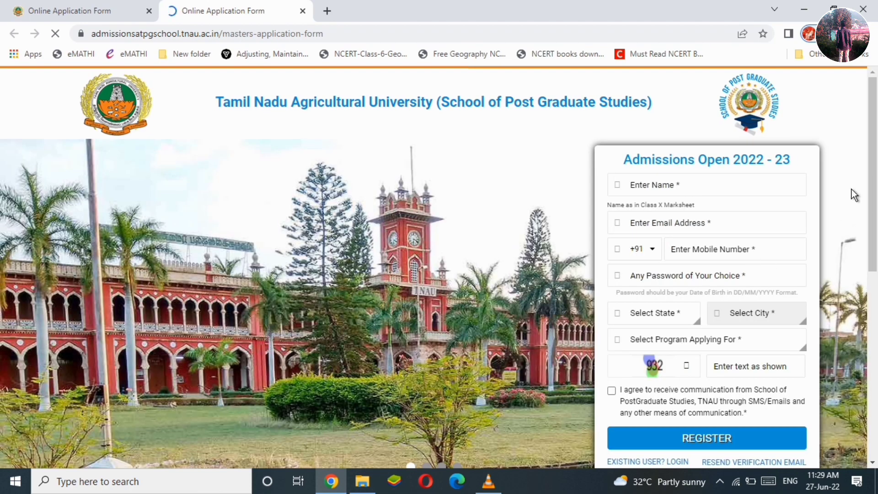
Enter the applicant's name, e-mail, mobile number and DDMMYYYY date-of-birth password in the registration form.
{"action": "scroll", "coordinate": [843, 137], "scroll_direction": "down", "scroll_amount": 1}
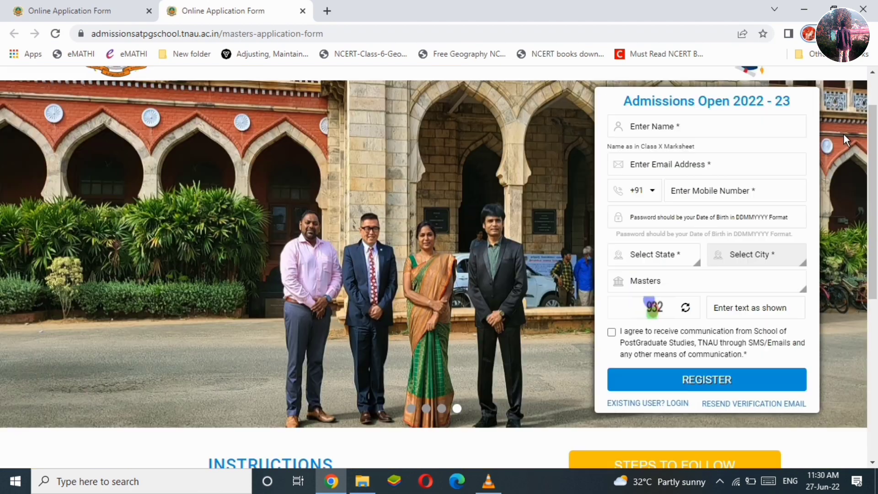
{"action": "left_click", "coordinate": [662, 126]}
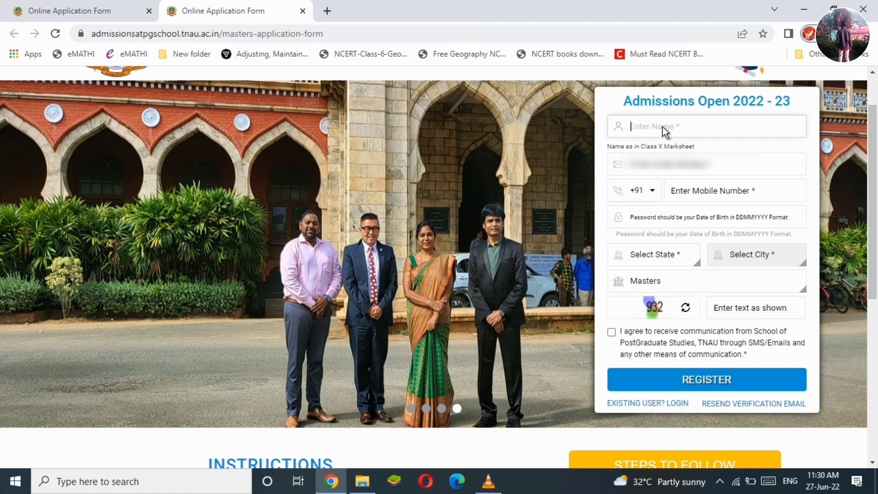
{"action": "left_click", "coordinate": [660, 171]}
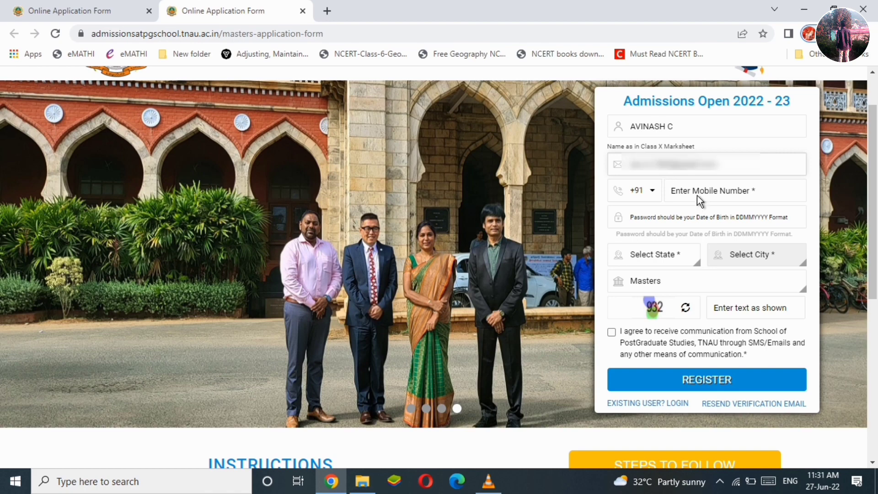
{"action": "left_click", "coordinate": [700, 198]}
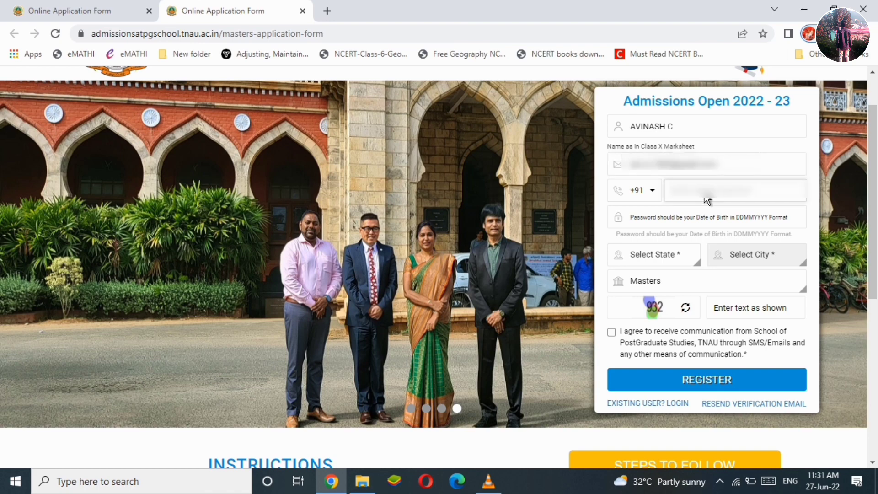
{"action": "type", "text": "???????"}
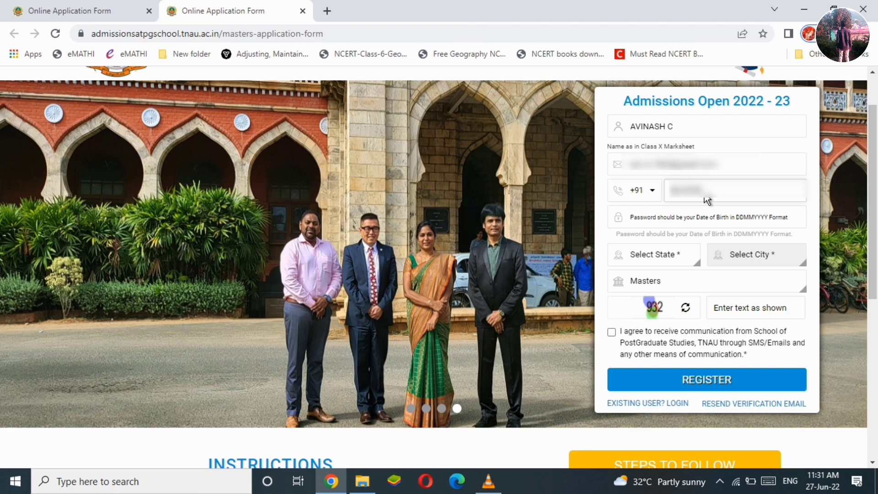
{"action": "type", "text": "???"}
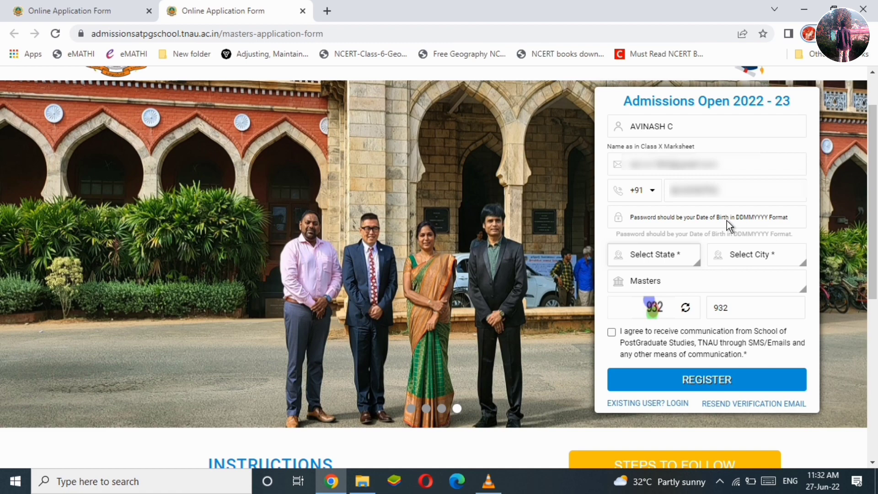
{"action": "left_click", "coordinate": [727, 220]}
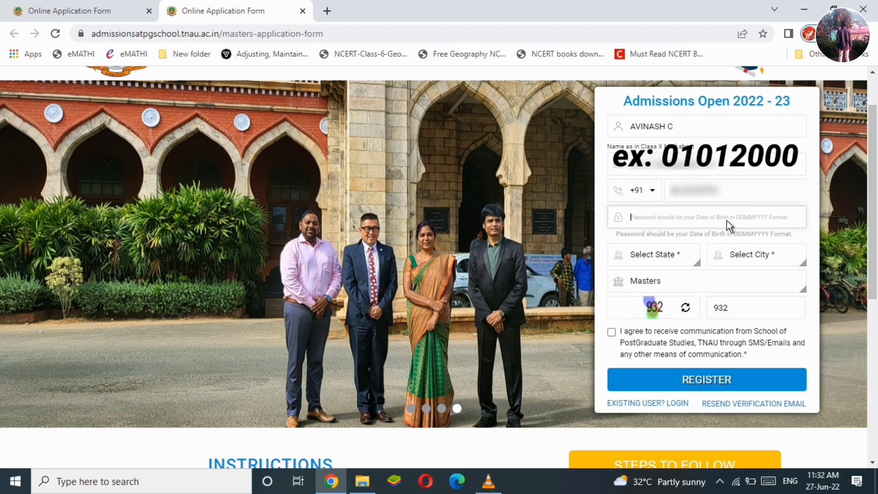
{"action": "type", "text": "***"}
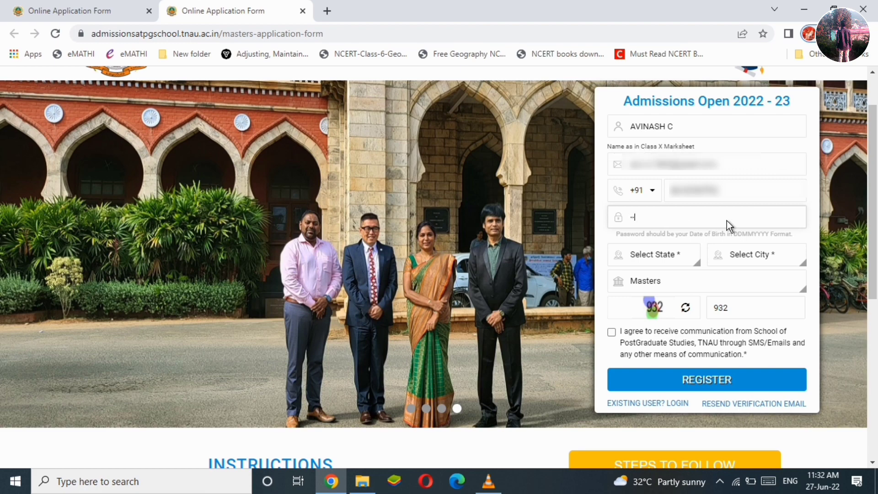
{"action": "type", "text": "*****"}
Select state Tamil Nadu and city Chengam, then submit the registration.
{"action": "left_click", "coordinate": [682, 260]}
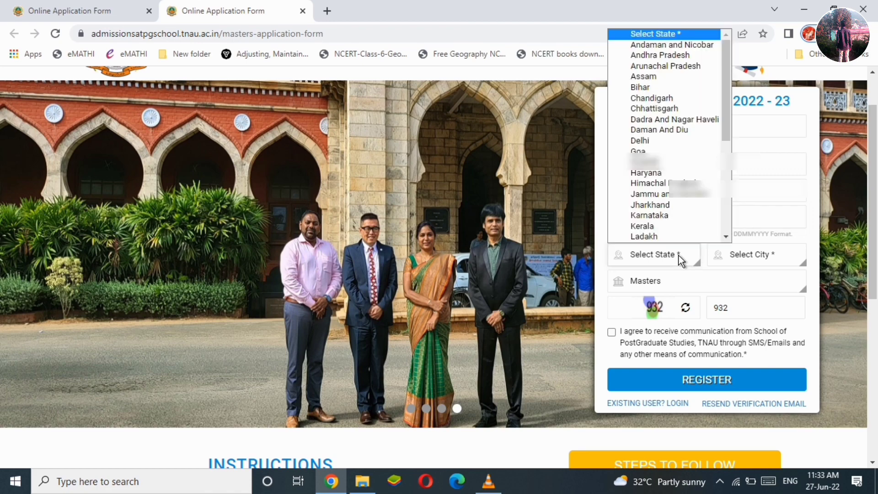
{"action": "left_click_drag", "start_coordinate": [727, 93], "coordinate": [723, 210]}
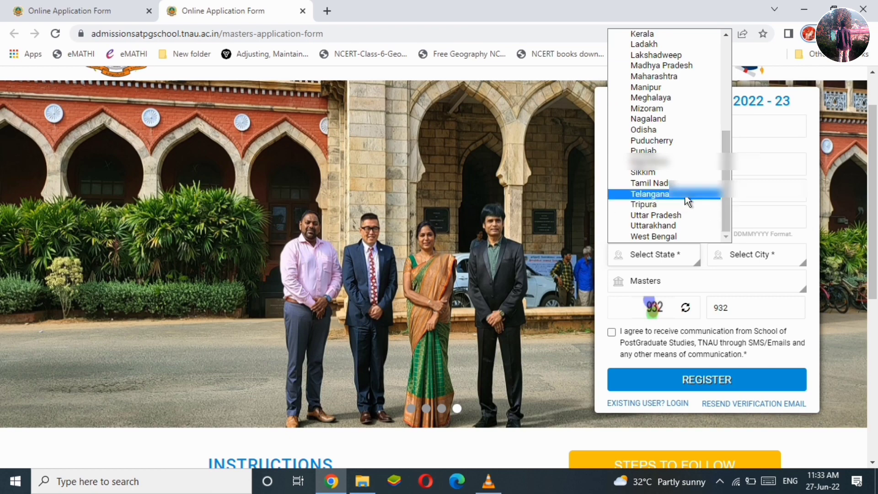
{"action": "left_click", "coordinate": [672, 183]}
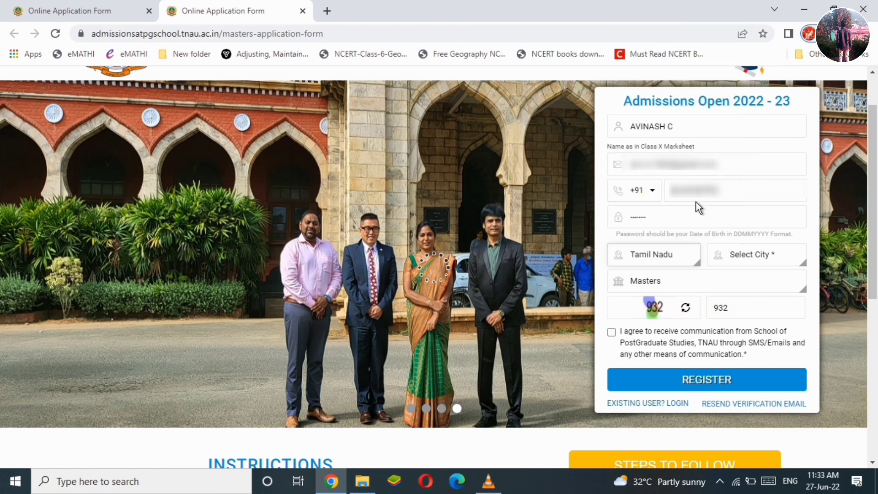
{"action": "left_click", "coordinate": [757, 257]}
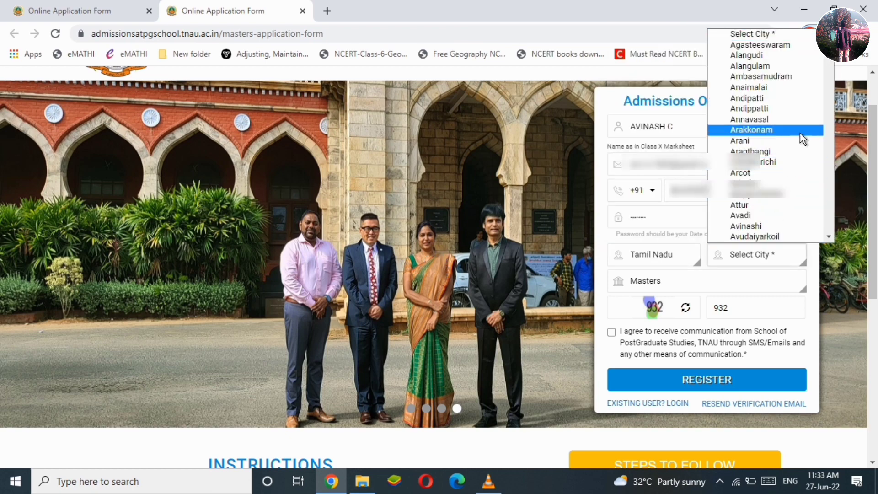
{"action": "left_click_drag", "start_coordinate": [827, 57], "coordinate": [829, 68]}
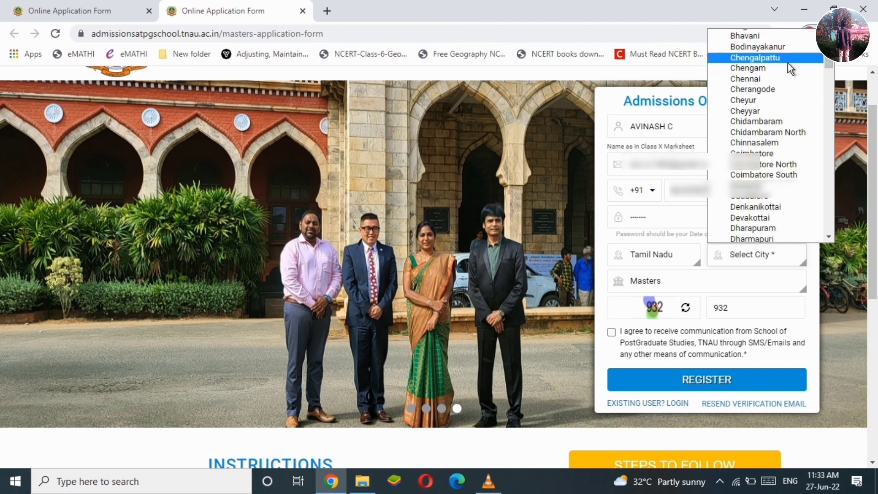
{"action": "left_click", "coordinate": [749, 67]}
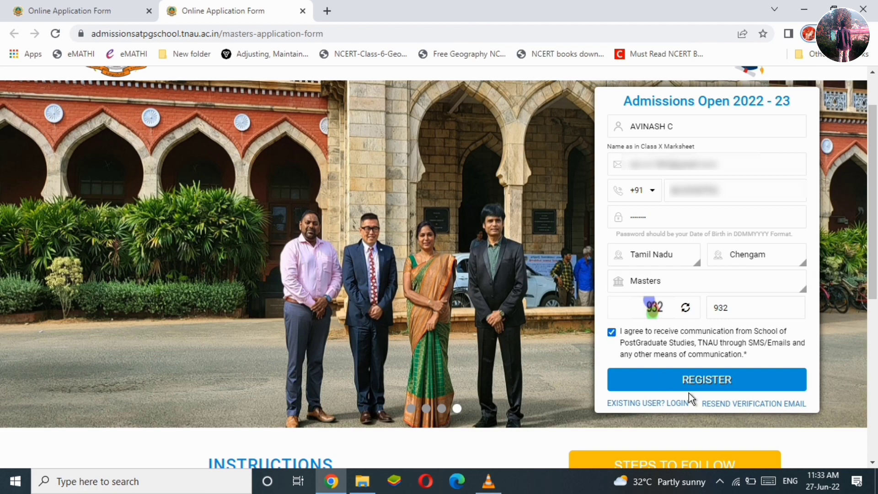
{"action": "left_click", "coordinate": [712, 384]}
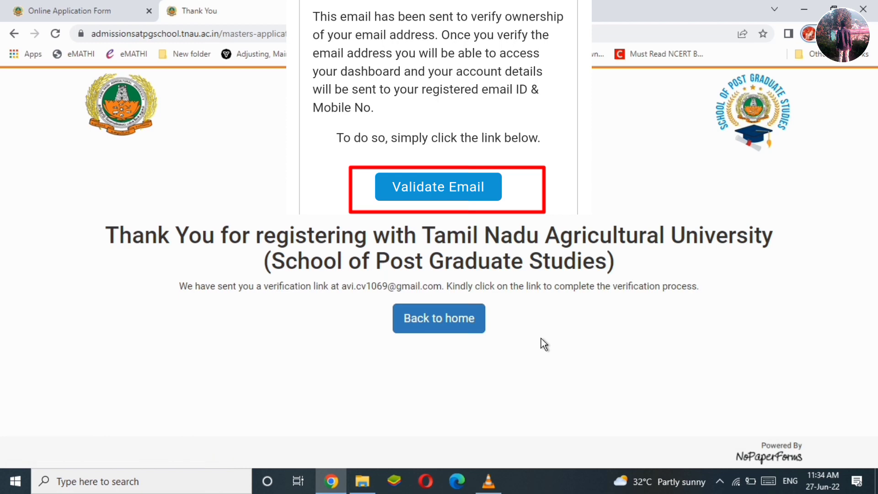
Return to the admissions home page and log in as an existing user with the registered e-mail and password.
{"action": "left_click", "coordinate": [441, 319]}
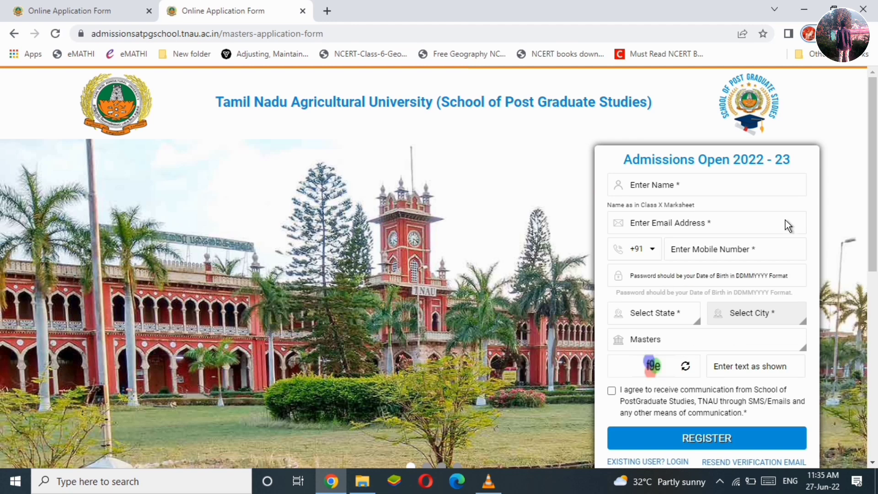
{"action": "scroll", "coordinate": [723, 365], "scroll_direction": "down", "scroll_amount": 1}
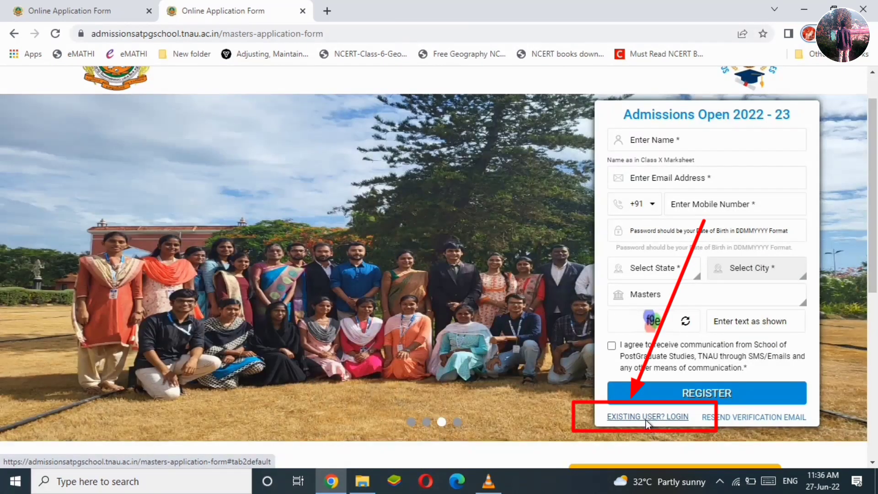
{"action": "left_click", "coordinate": [646, 417]}
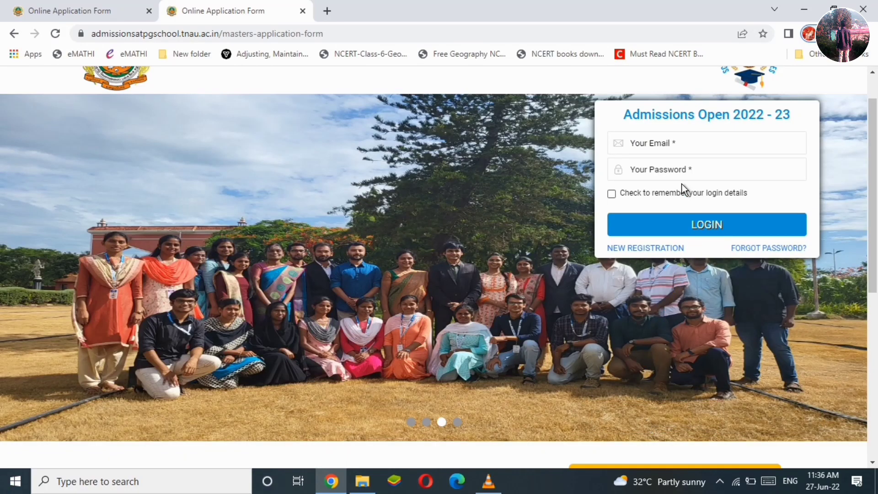
{"action": "left_click", "coordinate": [661, 144]}
{"action": "left_click", "coordinate": [653, 161]}
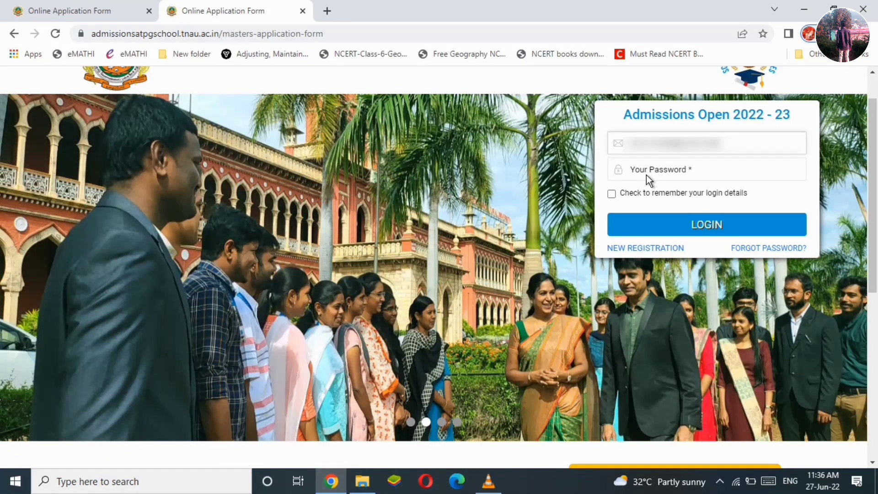
{"action": "left_click", "coordinate": [646, 174]}
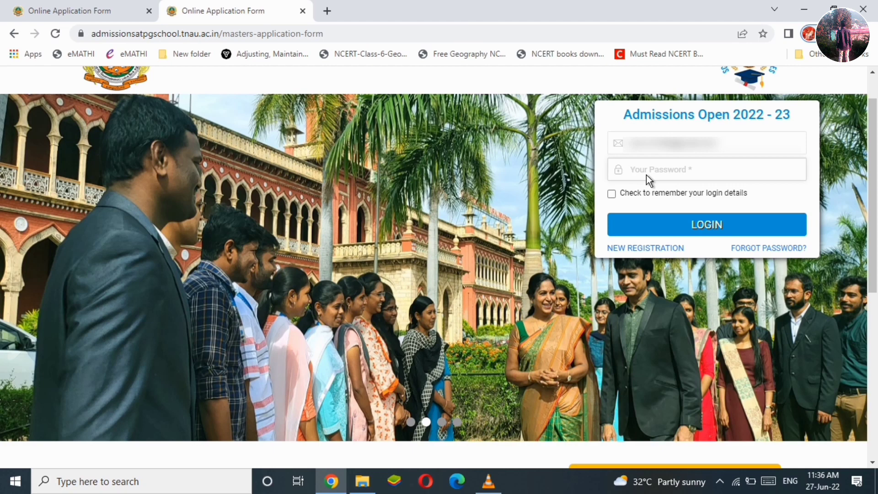
{"action": "type", "text": "••••••••"}
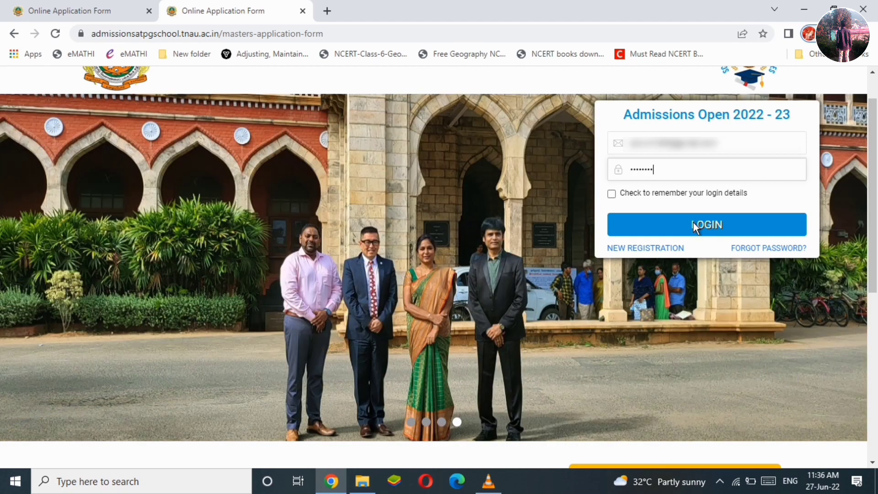
{"action": "left_click", "coordinate": [693, 222]}
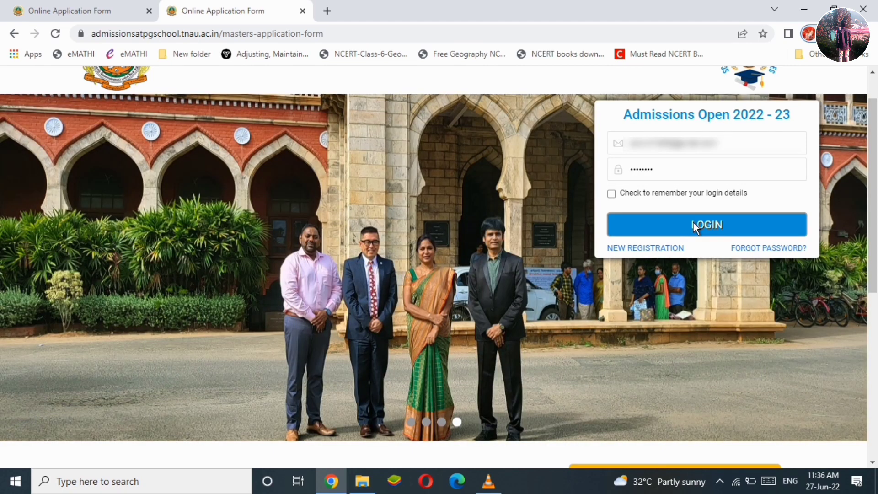
{"action": "left_click", "coordinate": [694, 223]}
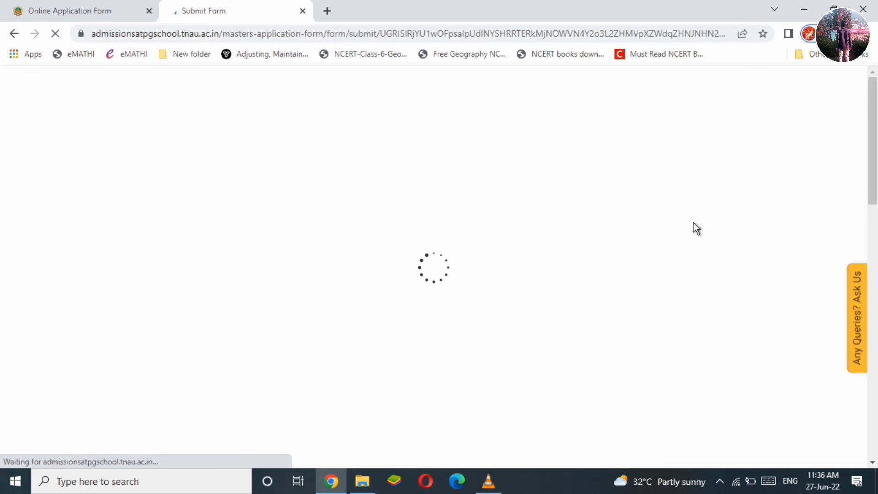
Set last degree to B. Sc. (Hons.) Agriculture and first subject to Soil Science and Agricultural Chemistry.
{"action": "scroll", "coordinate": [415, 242], "scroll_direction": "down", "scroll_amount": 2}
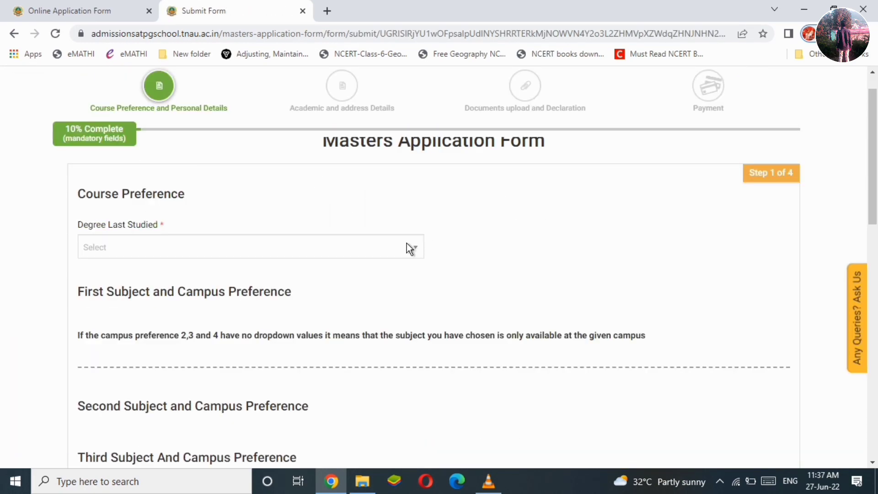
{"action": "left_click", "coordinate": [410, 249]}
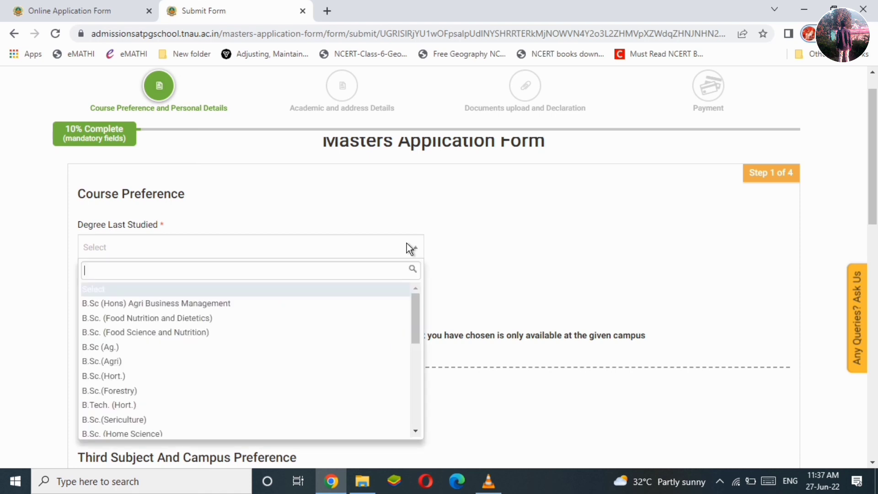
{"action": "left_click_drag", "start_coordinate": [414, 305], "coordinate": [415, 309]}
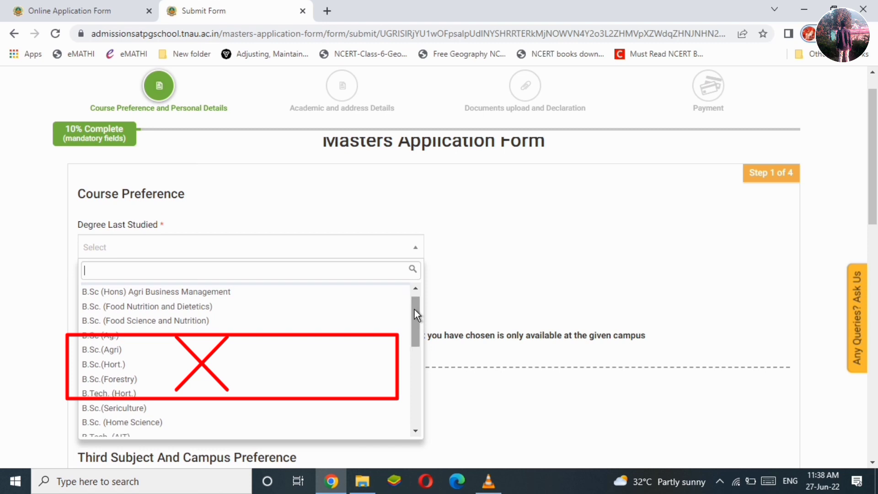
{"action": "scroll", "coordinate": [224, 339], "scroll_direction": "up", "scroll_amount": 1}
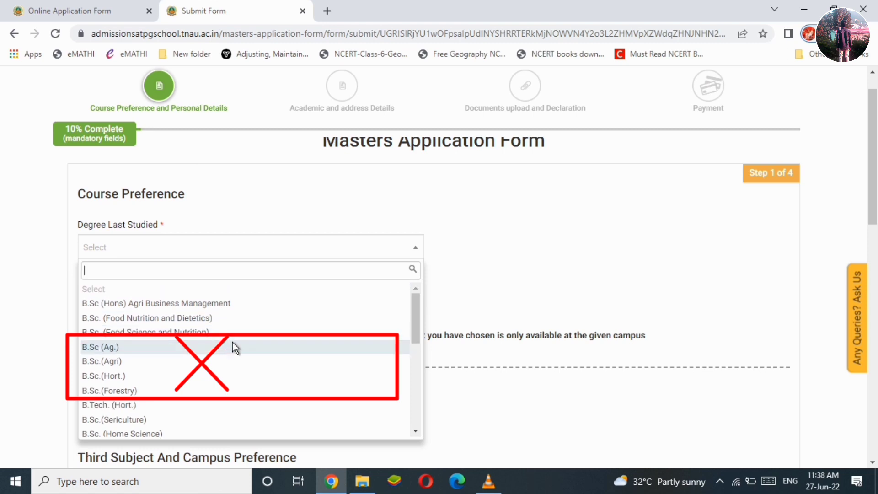
{"action": "left_click_drag", "start_coordinate": [418, 314], "coordinate": [416, 361]}
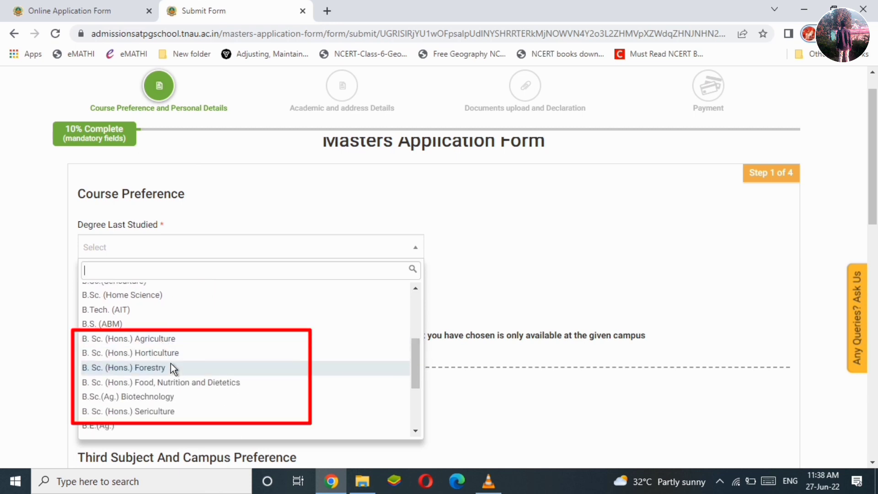
{"action": "left_click", "coordinate": [176, 340]}
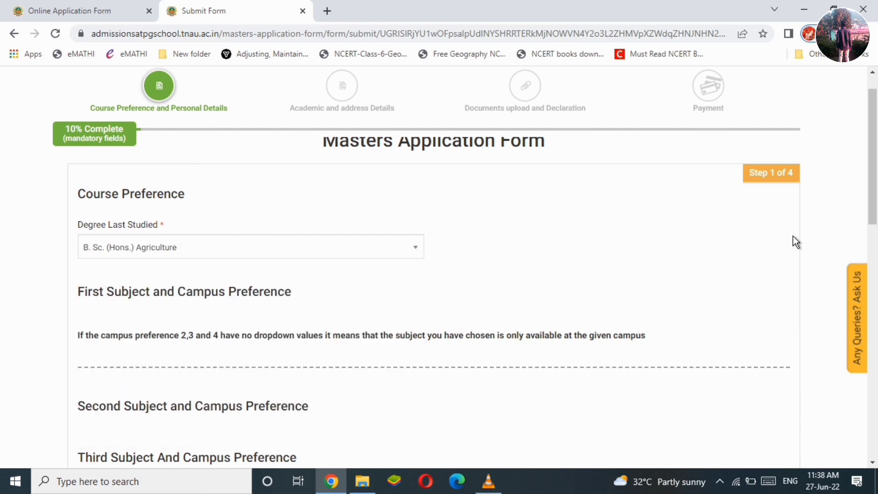
{"action": "left_click_drag", "start_coordinate": [877, 166], "coordinate": [877, 193]}
{"action": "left_click", "coordinate": [396, 269]}
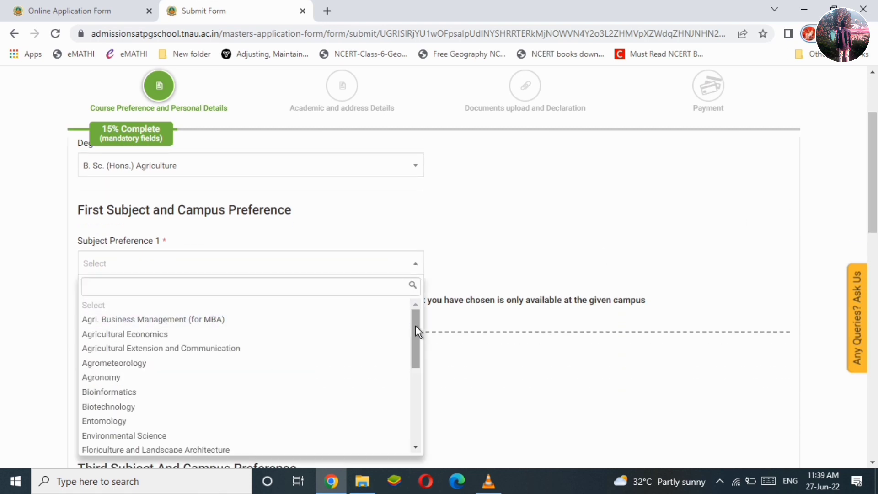
{"action": "left_click_drag", "start_coordinate": [416, 326], "coordinate": [410, 401]}
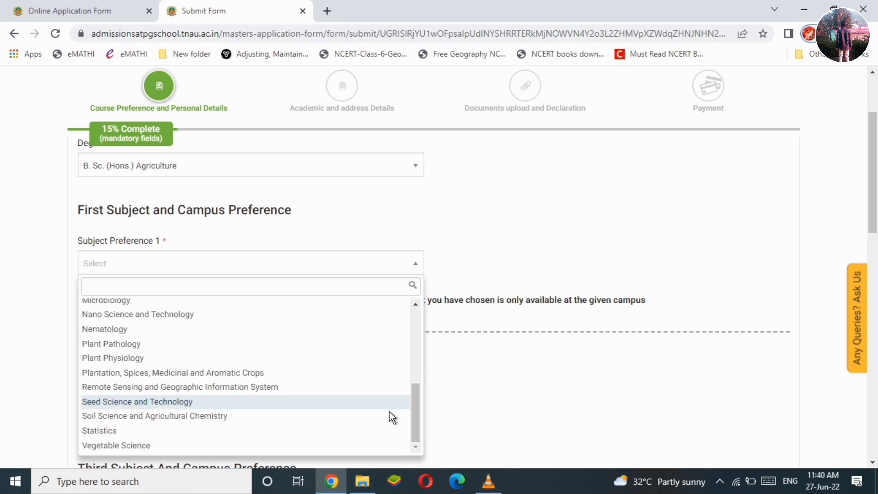
{"action": "left_click", "coordinate": [302, 420]}
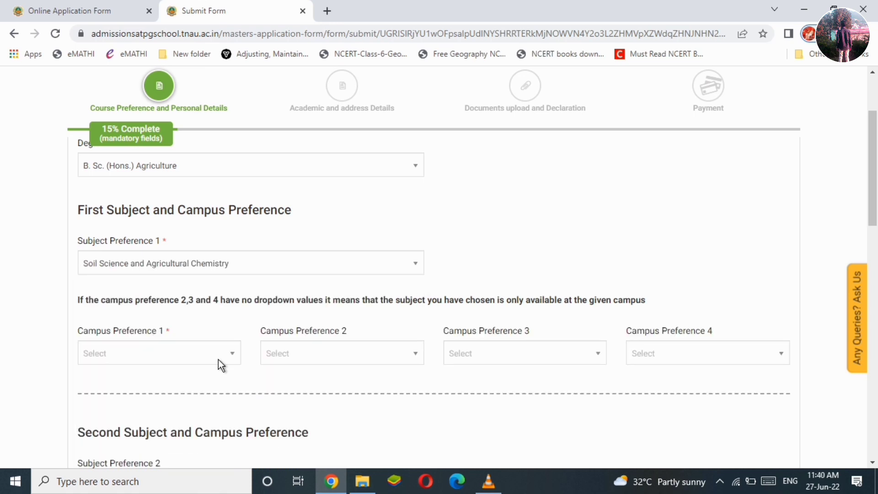
Set campus preferences 1–4 to Coimbatore, Tiruchirapalli, Killikulam and Madurai.
{"action": "left_click", "coordinate": [219, 361]}
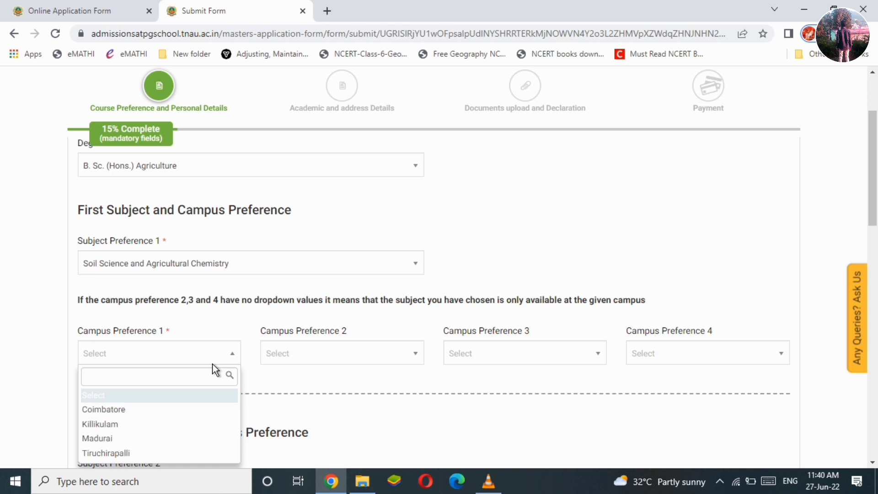
{"action": "left_click", "coordinate": [145, 410]}
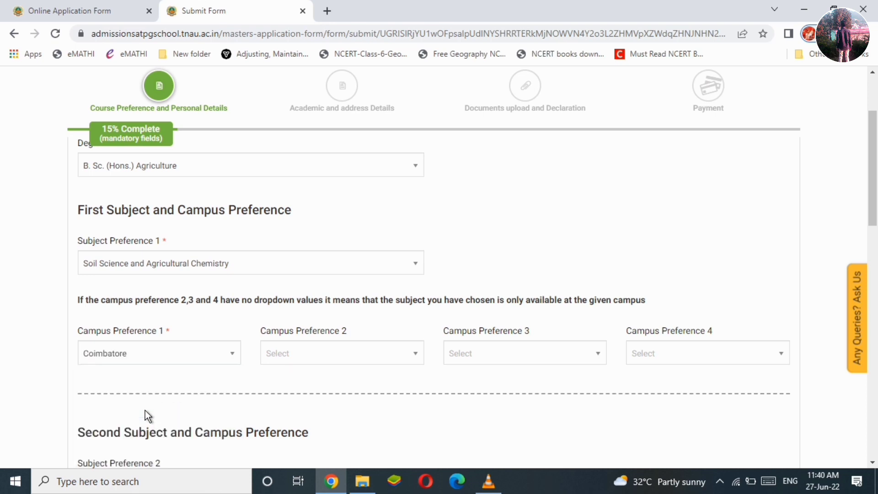
{"action": "left_click", "coordinate": [315, 350]}
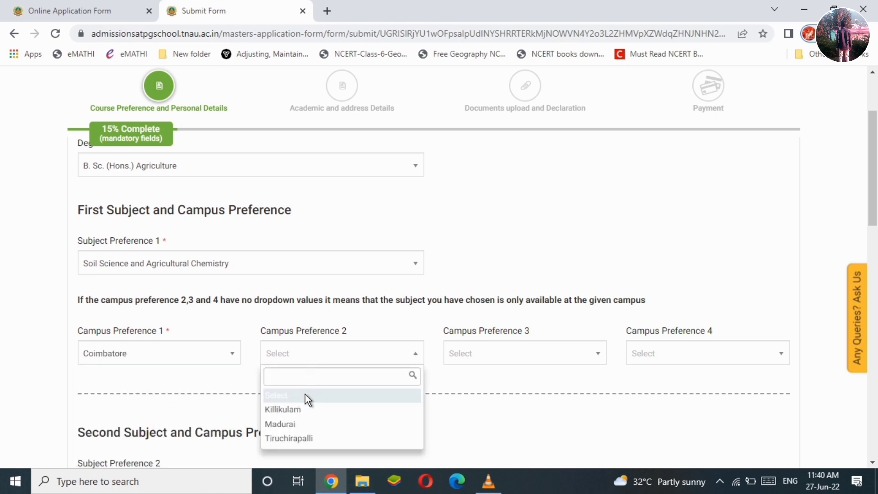
{"action": "left_click", "coordinate": [317, 439]}
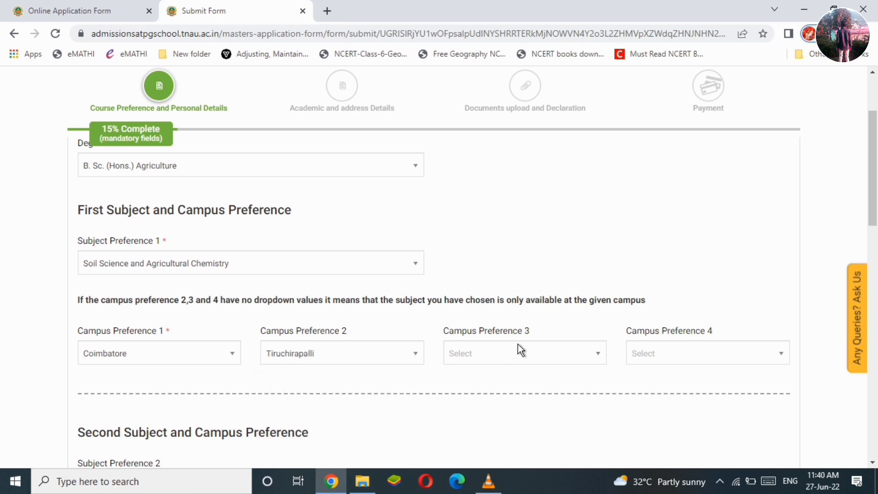
{"action": "left_click", "coordinate": [534, 351]}
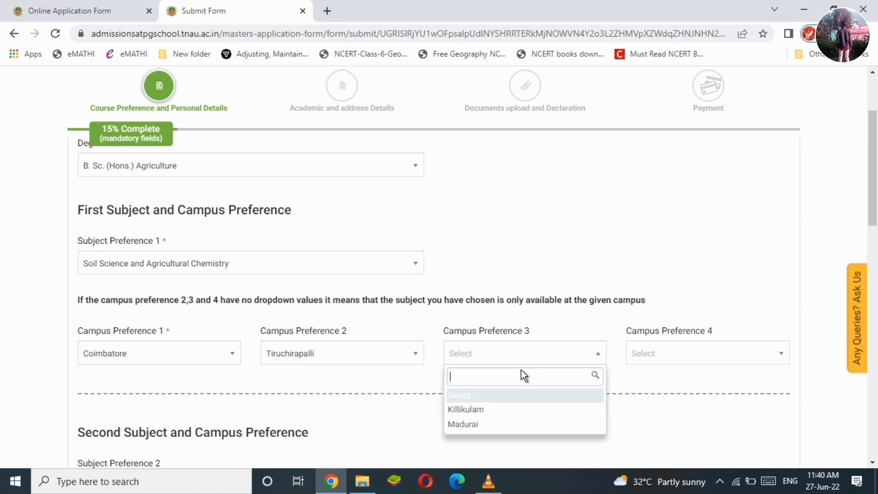
{"action": "left_click", "coordinate": [487, 411]}
{"action": "left_click", "coordinate": [679, 350]}
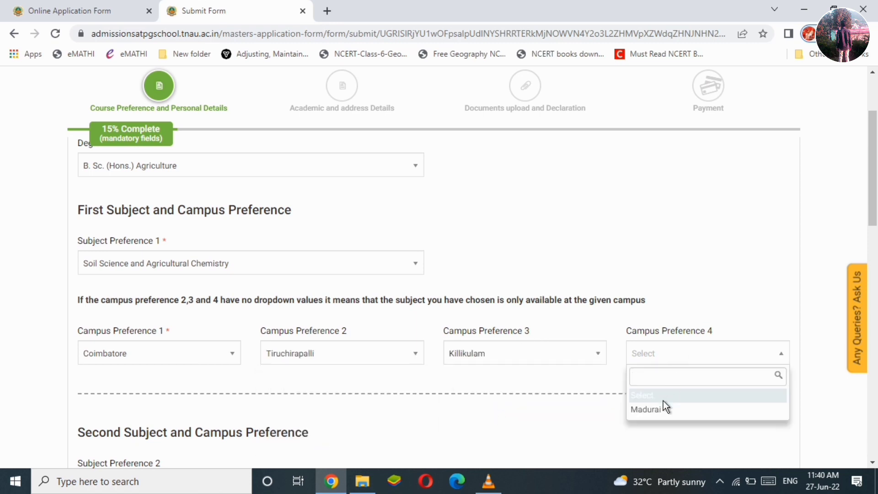
{"action": "left_click", "coordinate": [657, 412]}
{"action": "scroll", "coordinate": [493, 229], "scroll_direction": "down", "scroll_amount": 6}
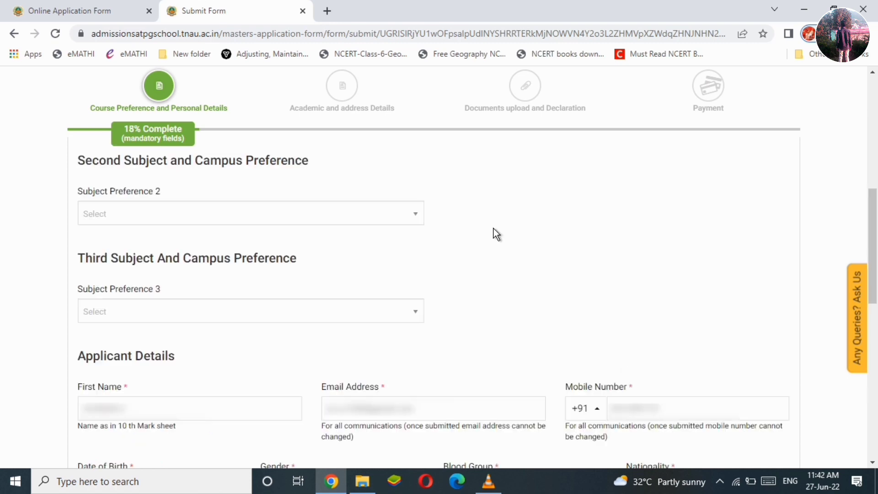
Choose Bioinformatics at Coimbatore as second subject and Agri. Business Management (for MBA) as third.
{"action": "left_click", "coordinate": [410, 213]}
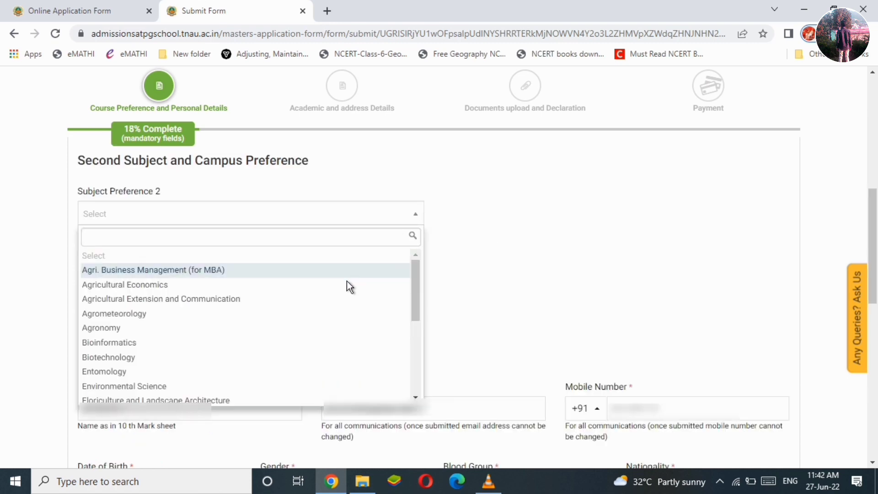
{"action": "left_click", "coordinate": [278, 343]}
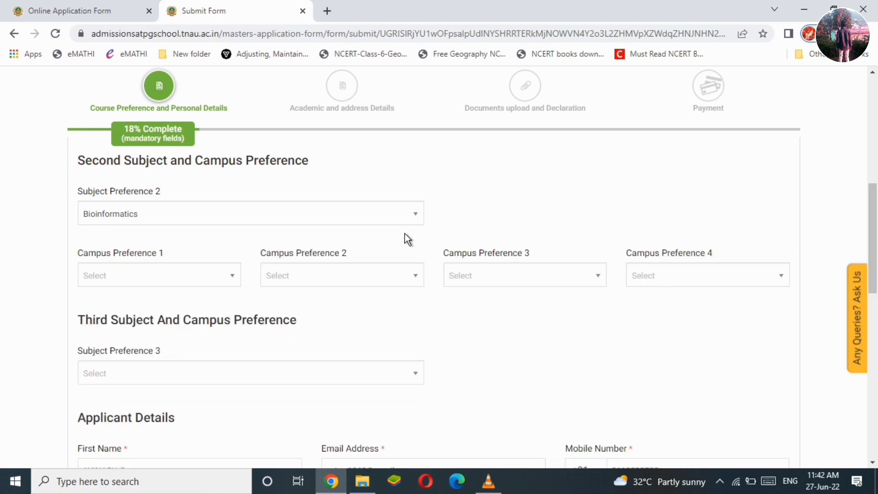
{"action": "left_click", "coordinate": [202, 276]}
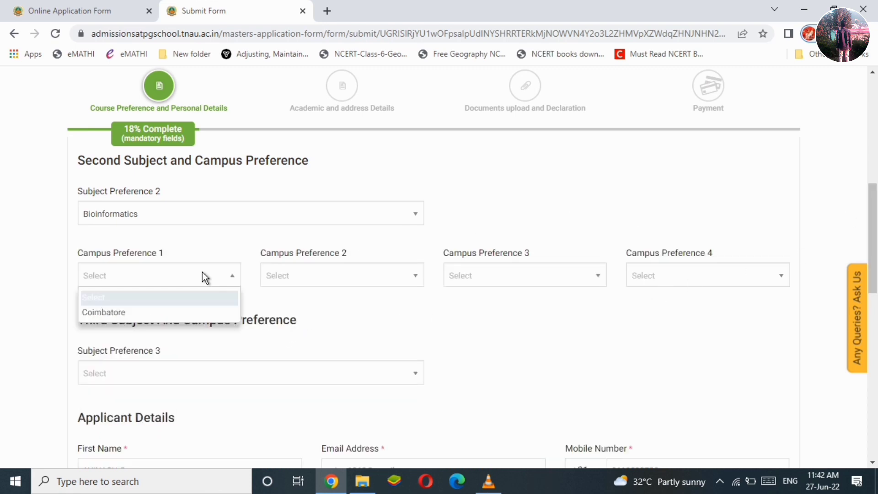
{"action": "left_click", "coordinate": [171, 312]}
{"action": "left_click", "coordinate": [352, 283]}
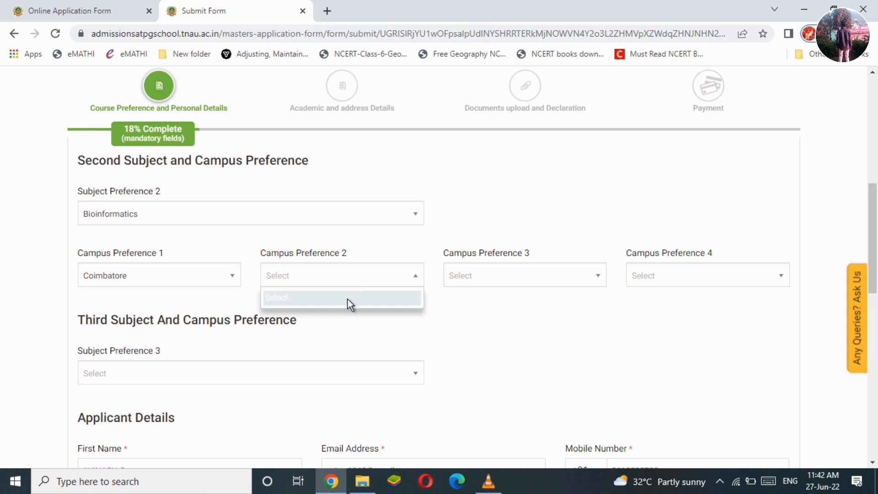
{"action": "left_click", "coordinate": [499, 281]}
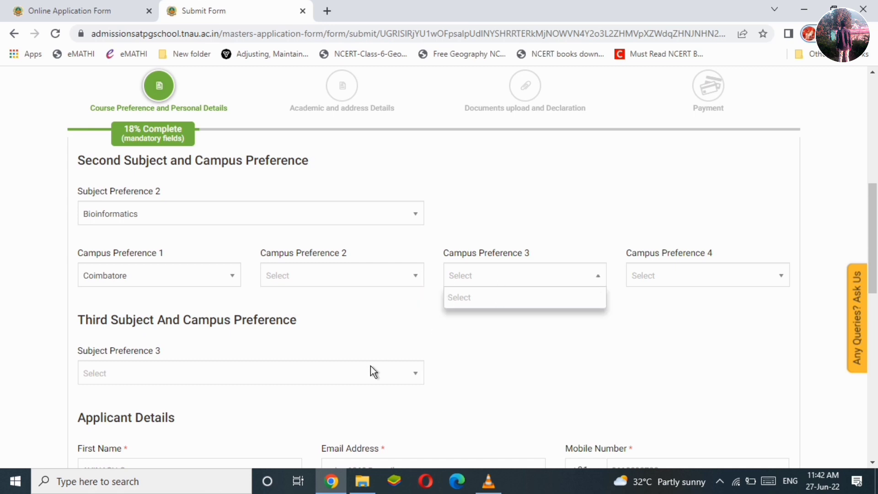
{"action": "left_click", "coordinate": [383, 326]}
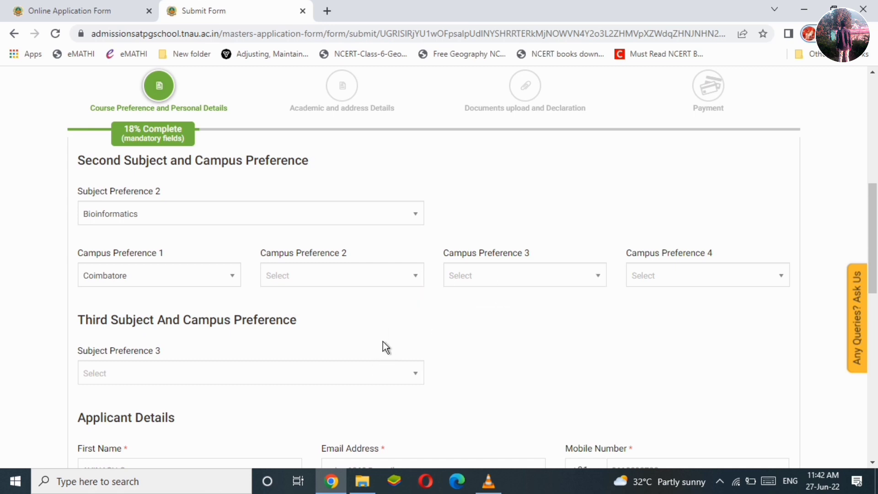
{"action": "left_click", "coordinate": [409, 380]}
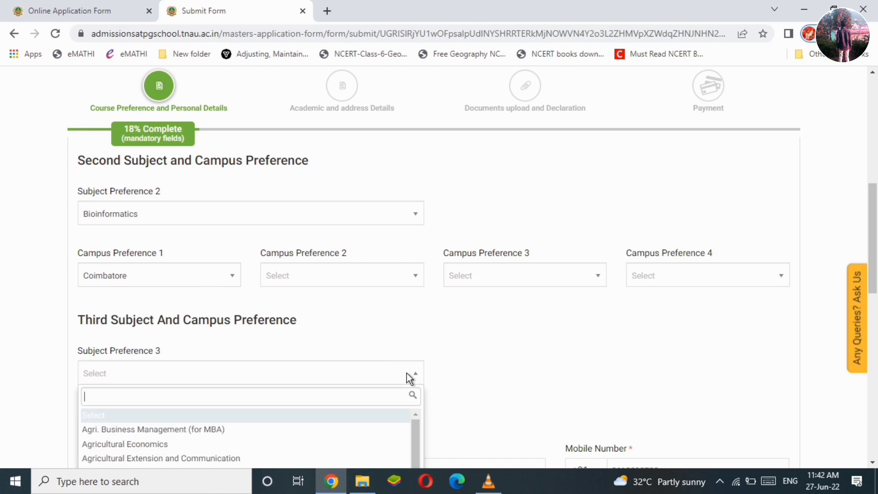
{"action": "left_click", "coordinate": [270, 433]}
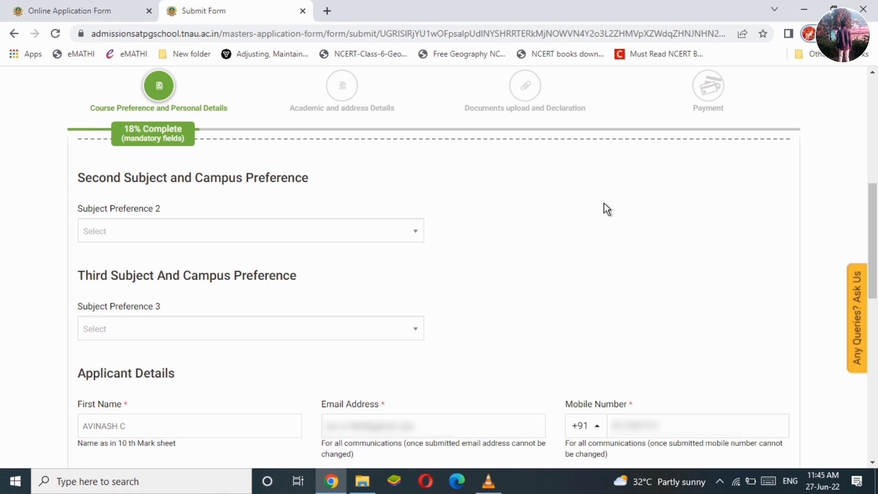
Change the second subject to Agri. Business Management (for MBA) with Coimbatore as first campus.
{"action": "left_click", "coordinate": [412, 232]}
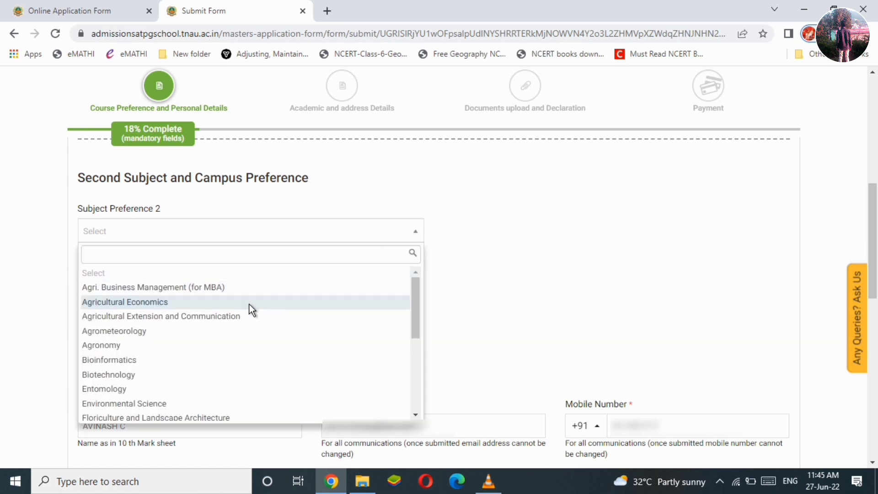
{"action": "left_click", "coordinate": [247, 293]}
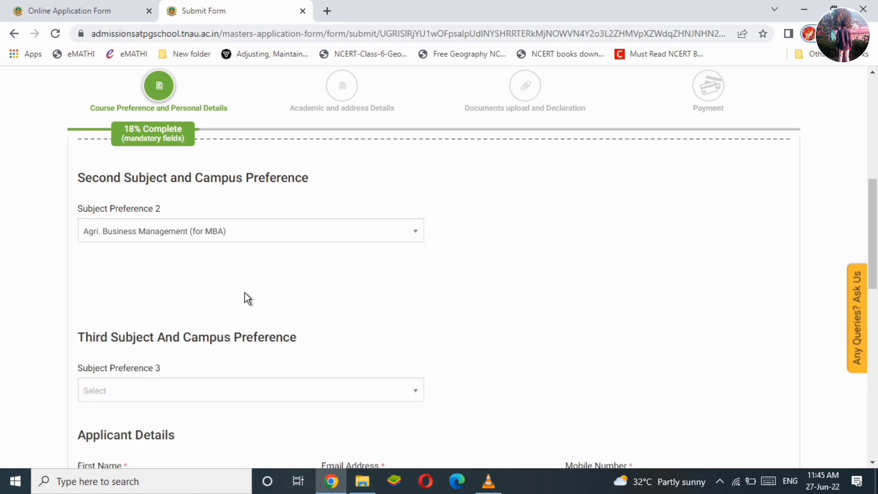
{"action": "left_click", "coordinate": [210, 293]}
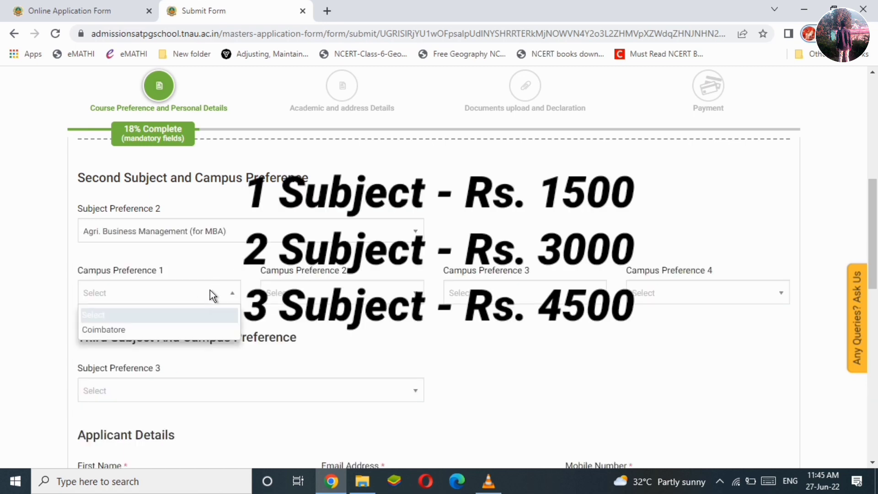
{"action": "left_click", "coordinate": [199, 331]}
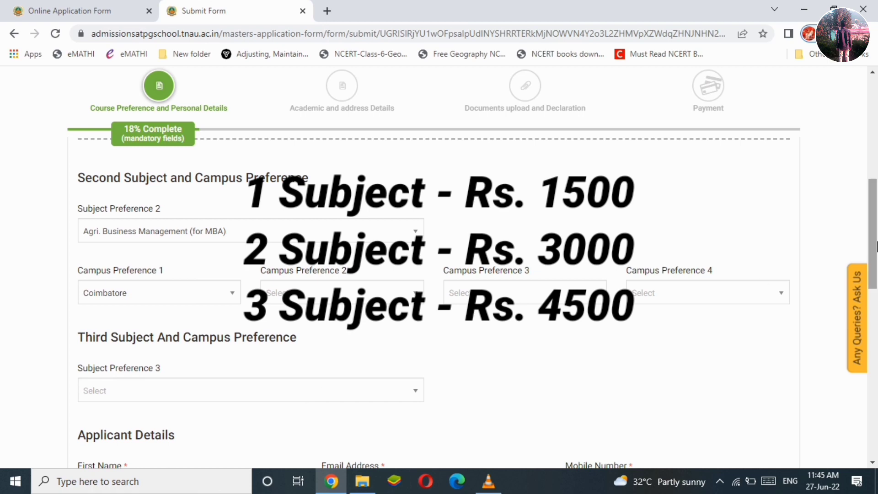
{"action": "scroll", "coordinate": [850, 243], "scroll_direction": "down", "scroll_amount": 1}
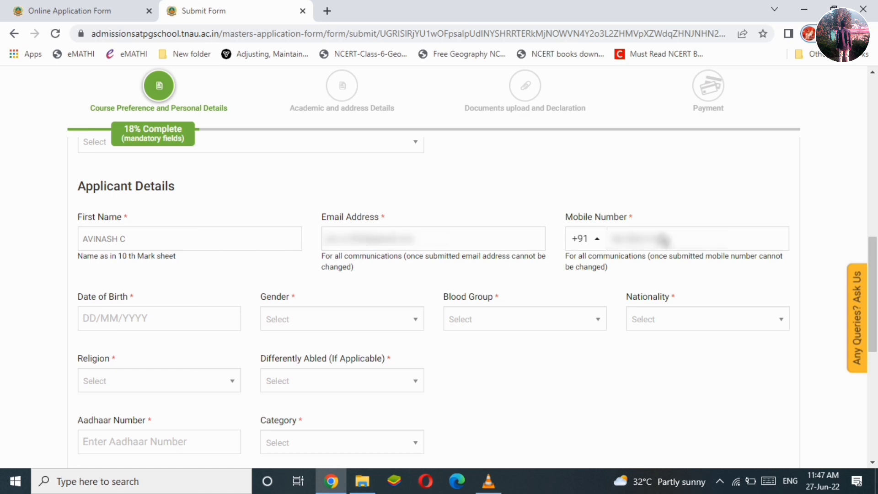
Fill in a June 2001 date of birth and set gender to Male.
{"action": "left_click", "coordinate": [111, 317]}
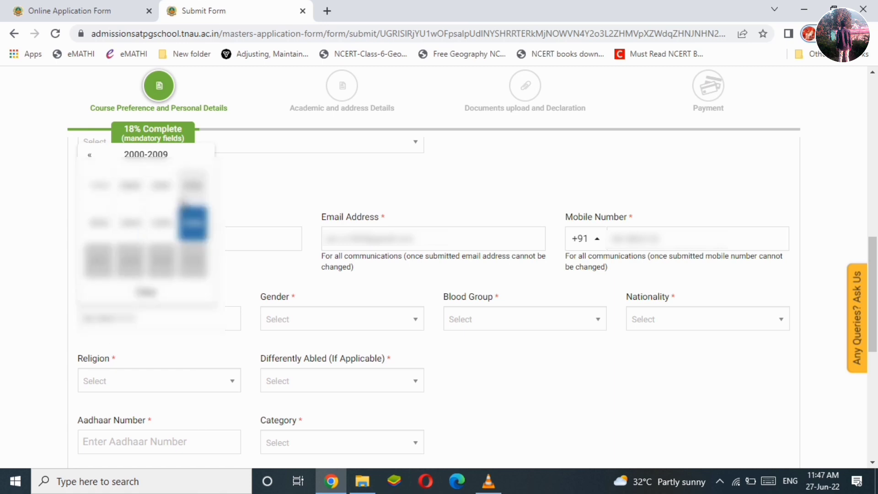
{"action": "left_click", "coordinate": [169, 187]}
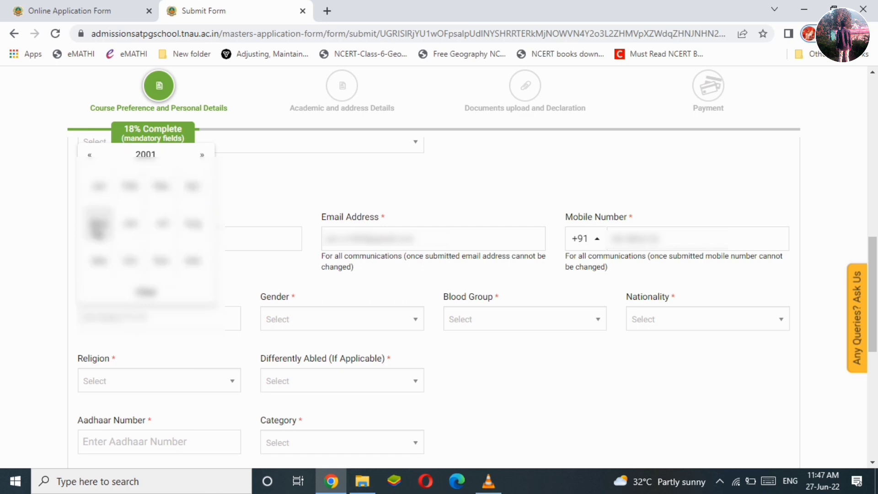
{"action": "left_click", "coordinate": [130, 224]}
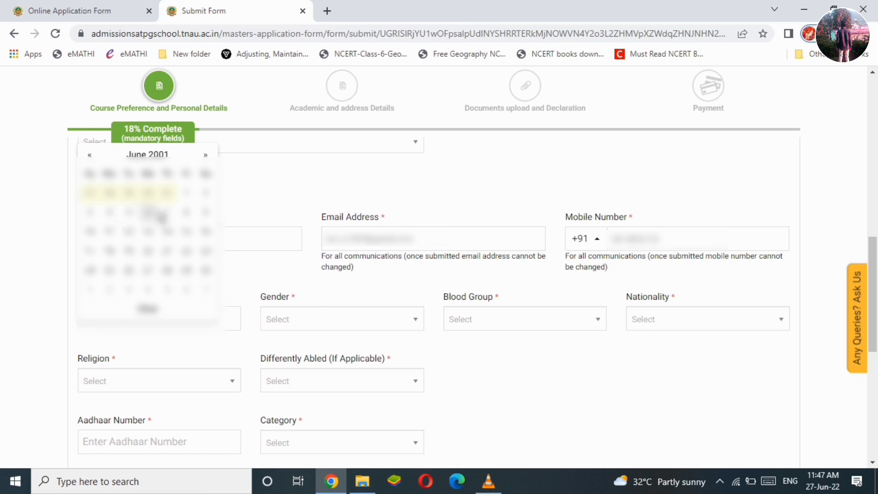
{"action": "left_click", "coordinate": [90, 213]}
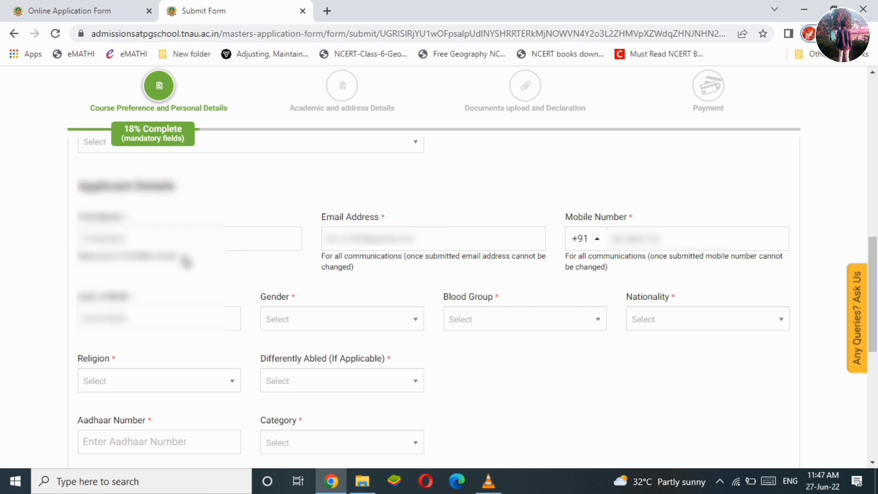
{"action": "left_click", "coordinate": [294, 319]}
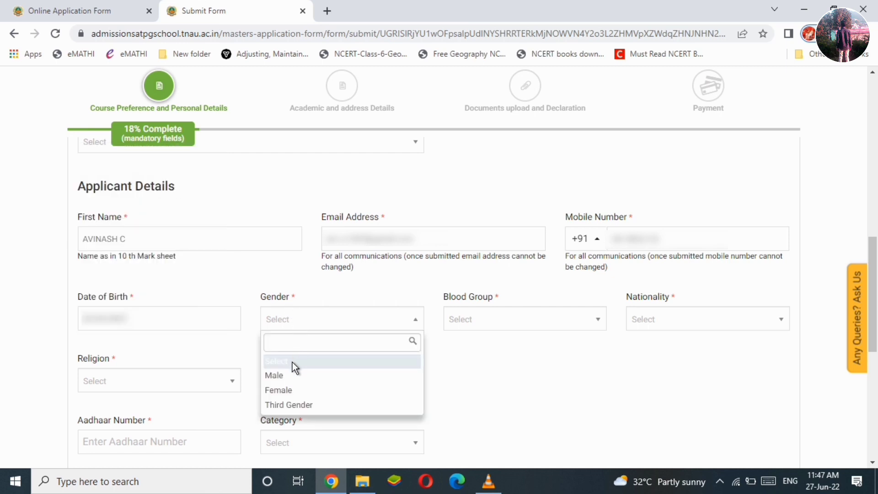
{"action": "left_click", "coordinate": [292, 376]}
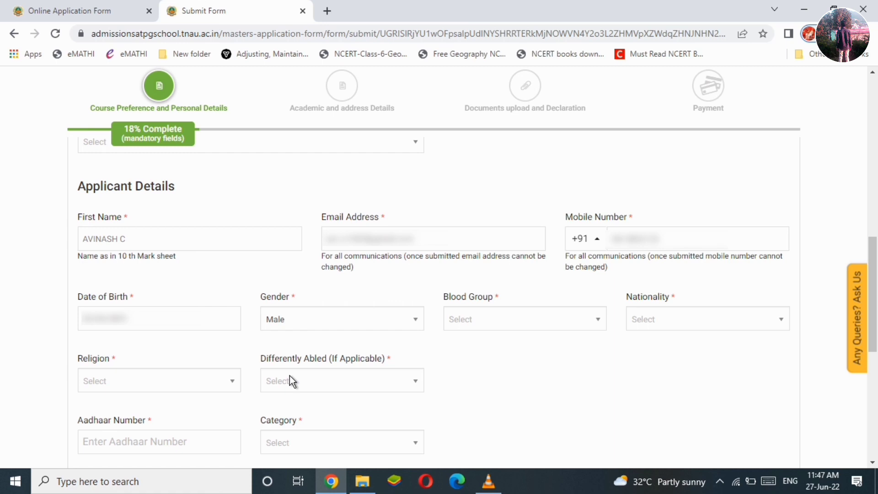
Set blood group A+, nationality INDIAN, religion HINDU and differently abled No.
{"action": "left_click", "coordinate": [510, 322]}
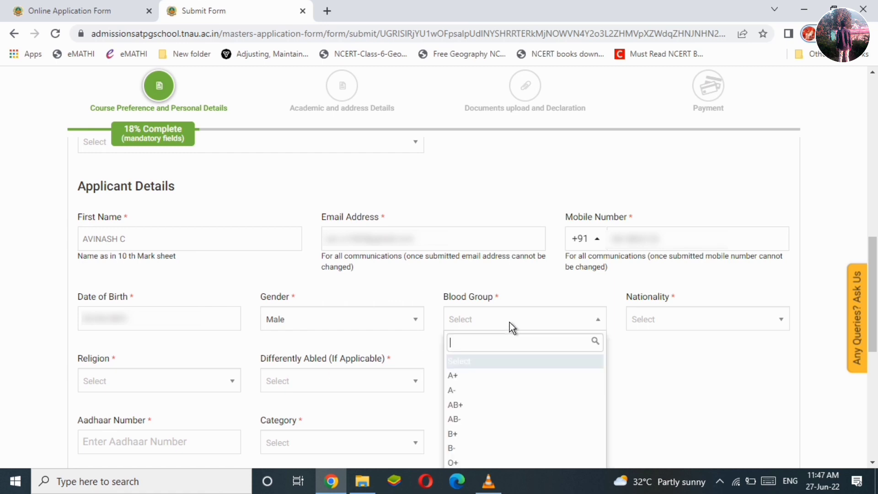
{"action": "left_click", "coordinate": [482, 378]}
{"action": "left_click", "coordinate": [712, 321]}
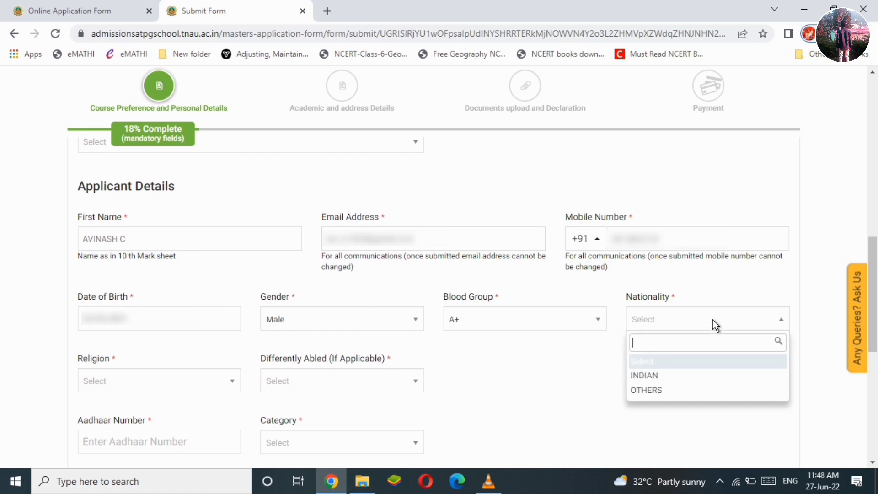
{"action": "left_click", "coordinate": [683, 373]}
{"action": "scroll", "coordinate": [706, 360], "scroll_direction": "down", "scroll_amount": 2}
{"action": "left_click", "coordinate": [179, 286]}
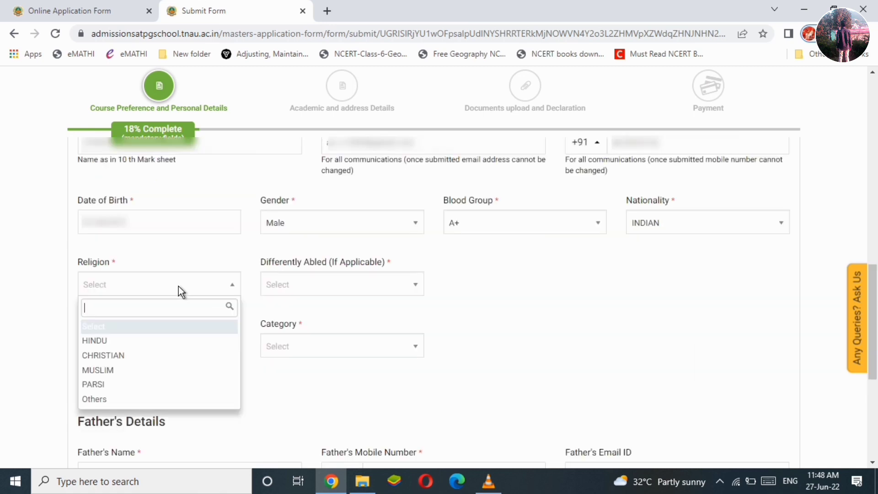
{"action": "left_click", "coordinate": [136, 345]}
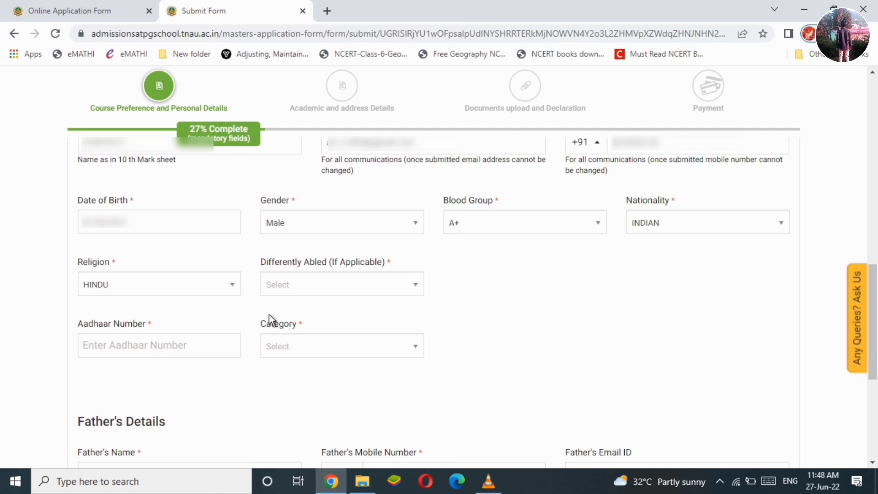
{"action": "left_click", "coordinate": [322, 288]}
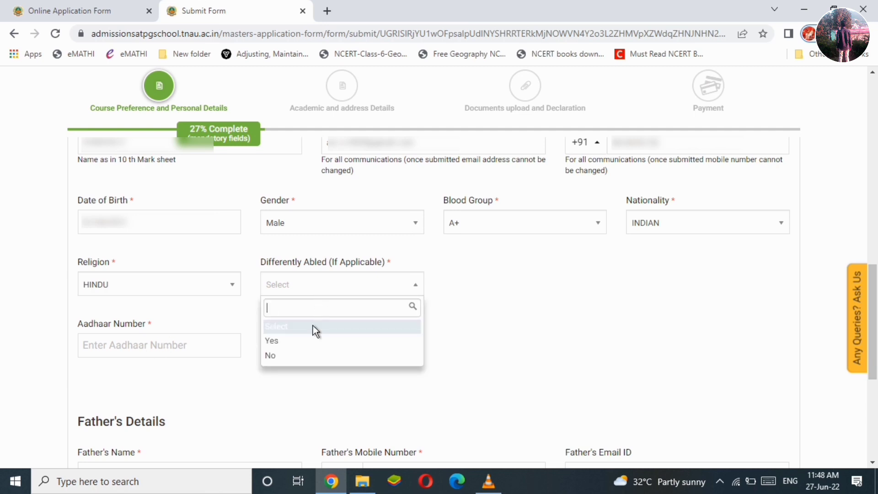
{"action": "left_click", "coordinate": [297, 355]}
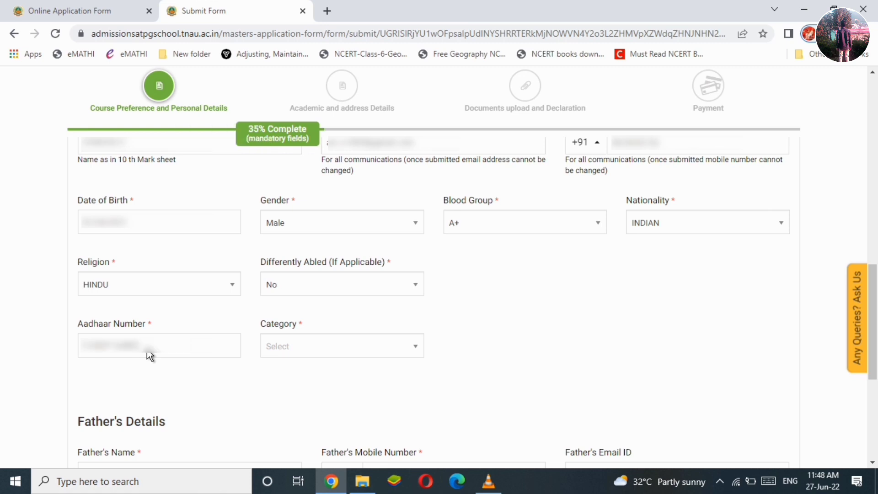
Choose the applicant's category and open the caste community code list.
{"action": "left_click", "coordinate": [318, 350]}
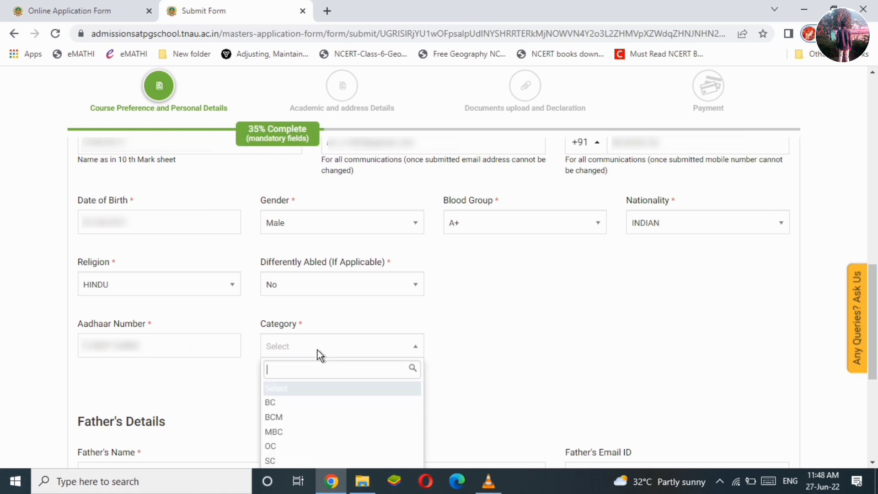
{"action": "scroll", "coordinate": [806, 281], "scroll_direction": "down", "scroll_amount": 2}
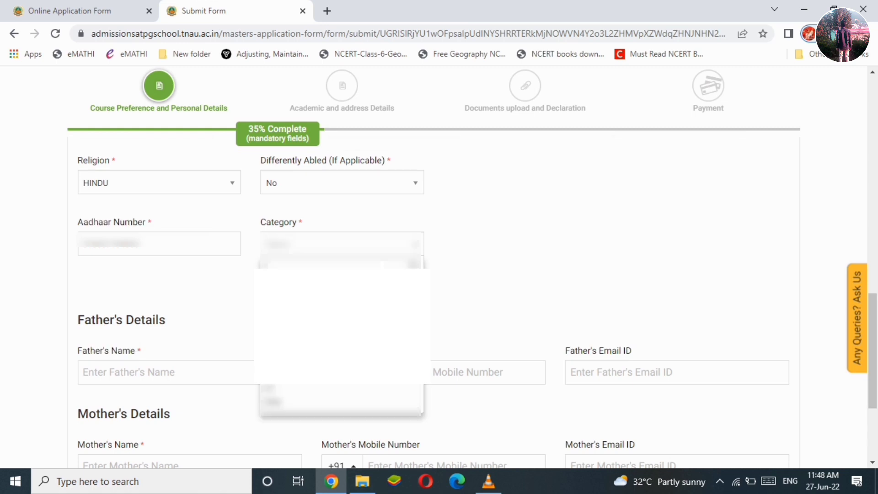
{"action": "left_click", "coordinate": [297, 313]}
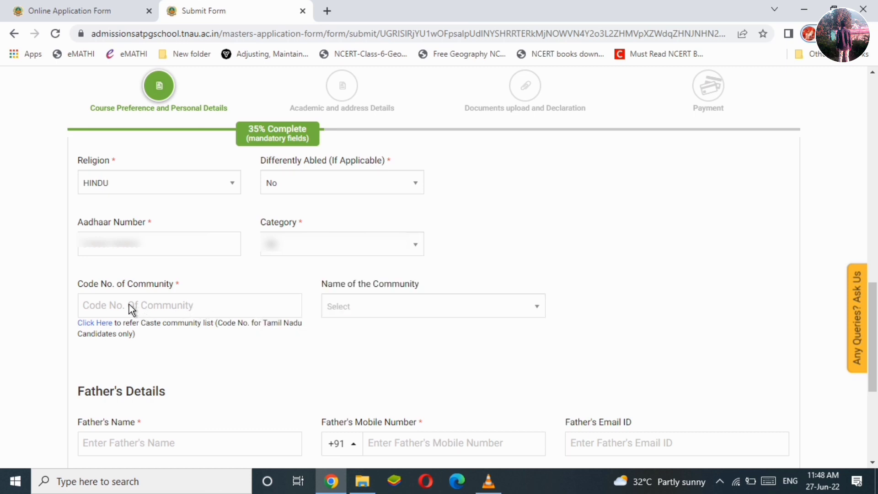
{"action": "left_click", "coordinate": [98, 323]}
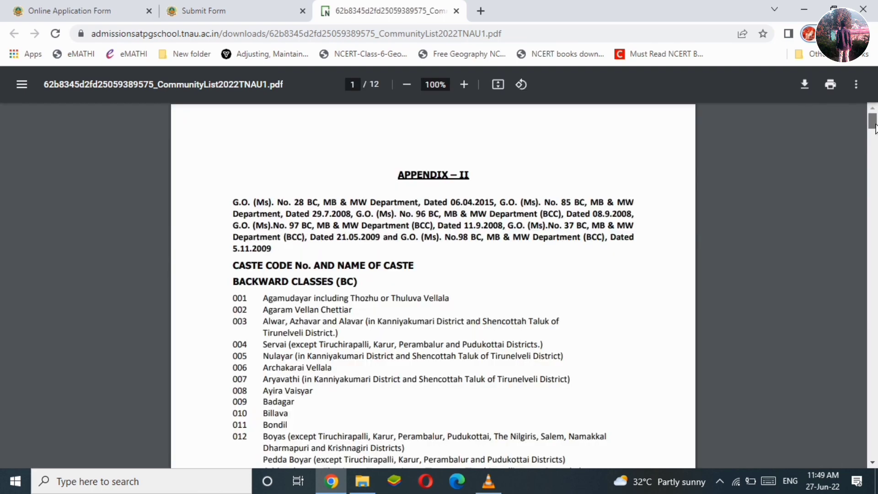
Scroll the CommunityList PDF to the Backward Classes codes beginning at 001.
{"action": "scroll", "coordinate": [875, 128], "scroll_direction": "down", "scroll_amount": 1}
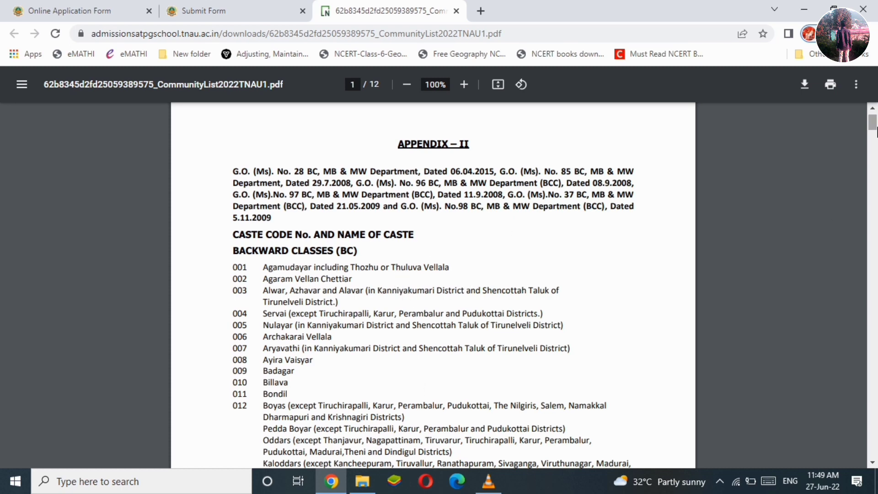
{"action": "scroll", "coordinate": [873, 133], "scroll_direction": "down", "scroll_amount": 1}
{"action": "scroll", "coordinate": [873, 132], "scroll_direction": "up", "scroll_amount": 1}
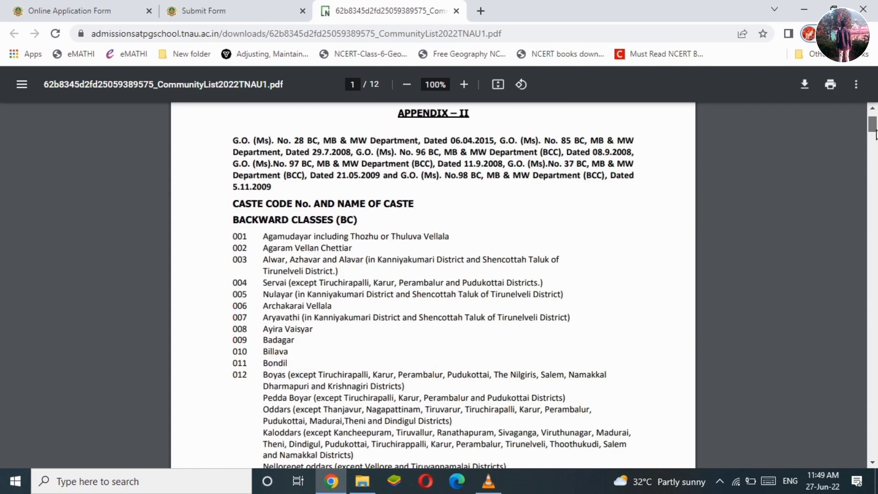
{"action": "scroll", "coordinate": [873, 133], "scroll_direction": "down", "scroll_amount": 2}
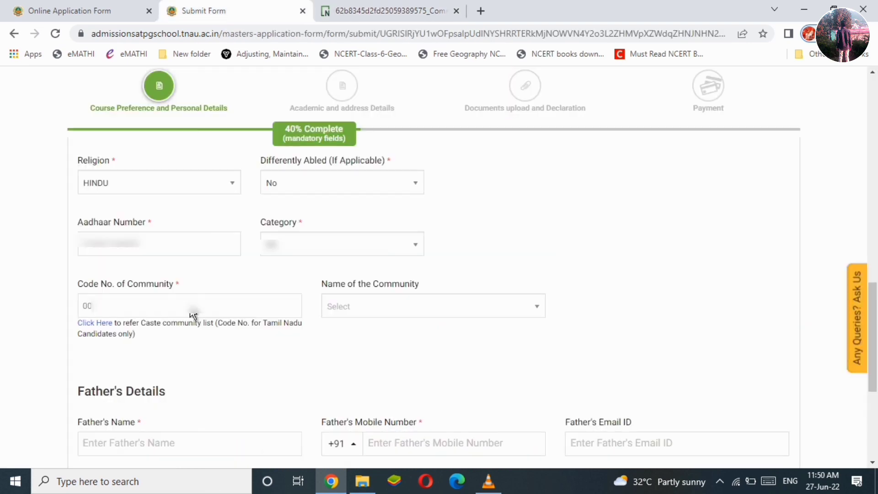
Enter community code 1 and pick the matching community name.
{"action": "type", "text": "1"}
{"action": "left_click", "coordinate": [380, 312]}
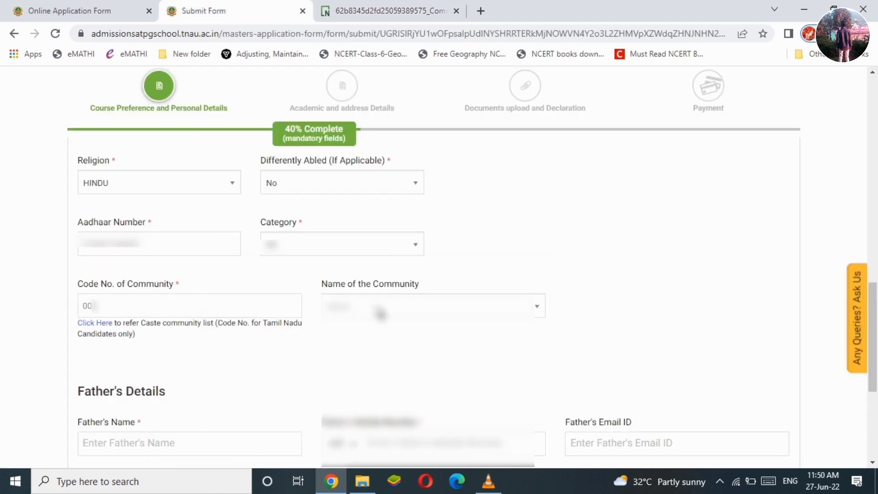
{"action": "left_click", "coordinate": [381, 313]}
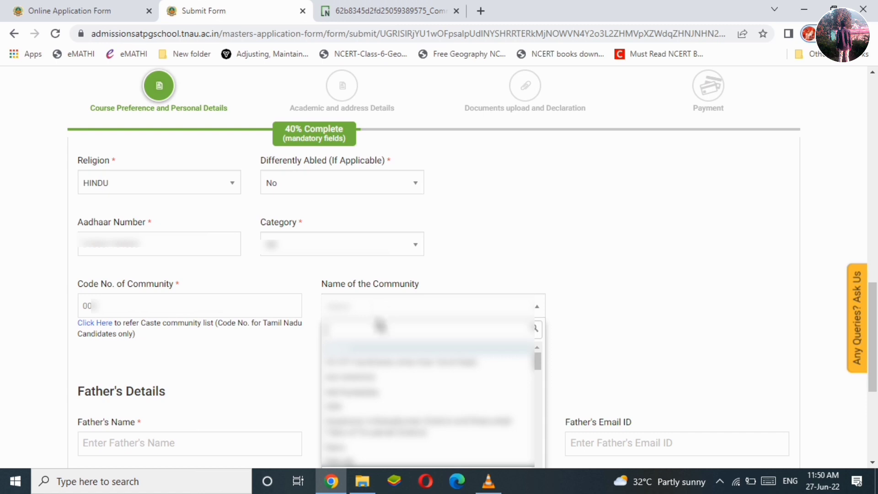
{"action": "left_click", "coordinate": [379, 378]}
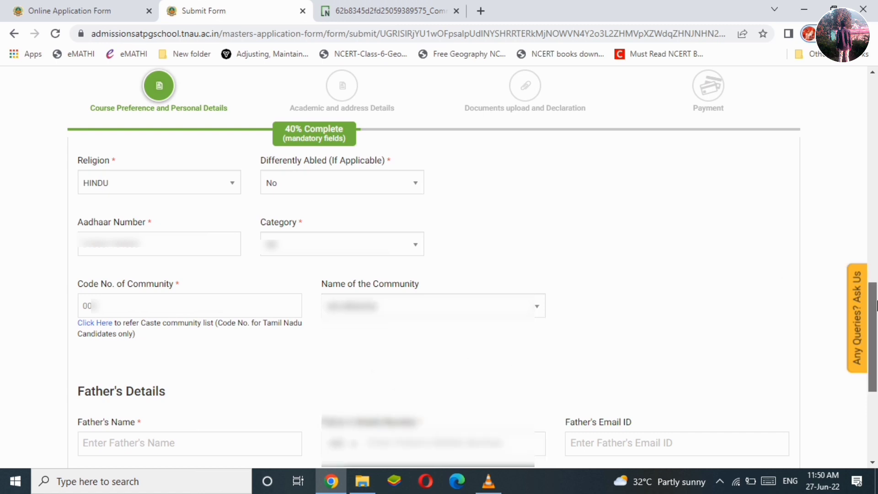
Fill in the father's and mother's names and advance to the Academic Details step.
{"action": "scroll", "coordinate": [159, 380], "scroll_direction": "down", "scroll_amount": 1}
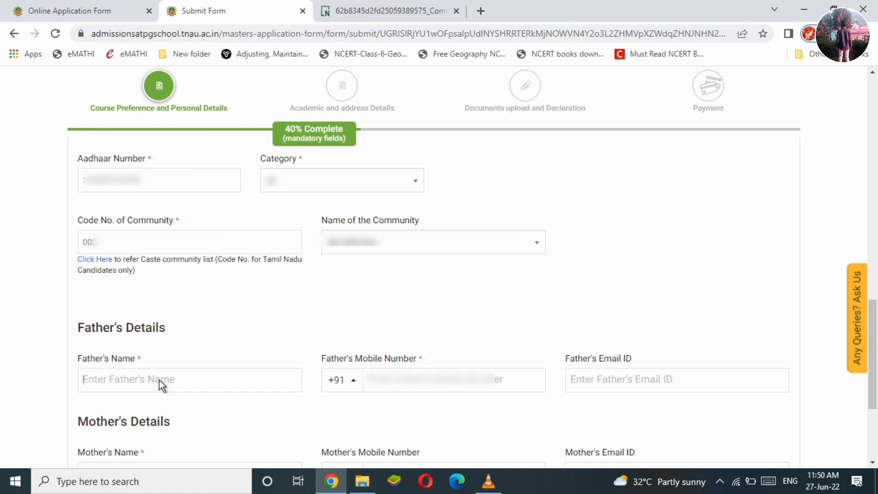
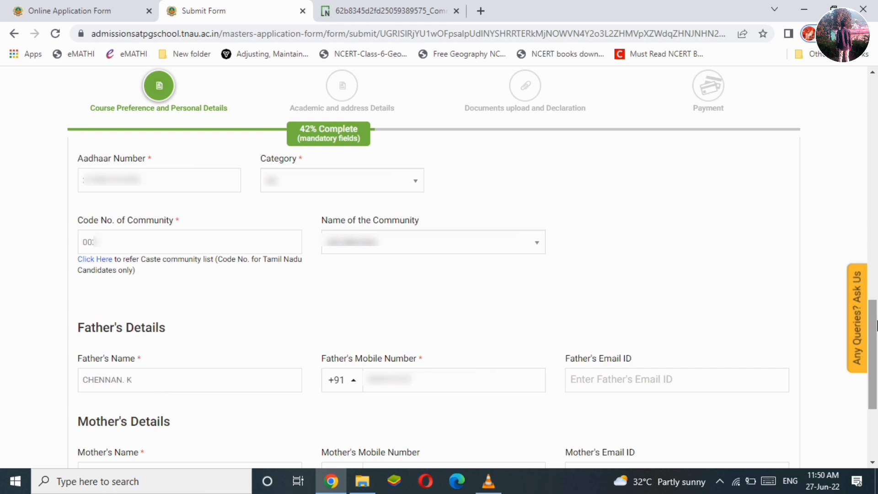
{"action": "scroll", "coordinate": [178, 307], "scroll_direction": "down", "scroll_amount": 4}
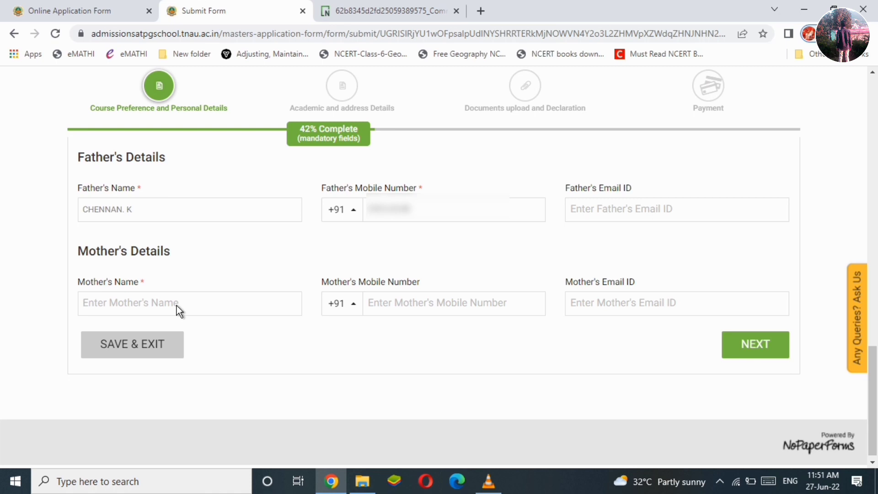
{"action": "type", "text": "VENDA"}
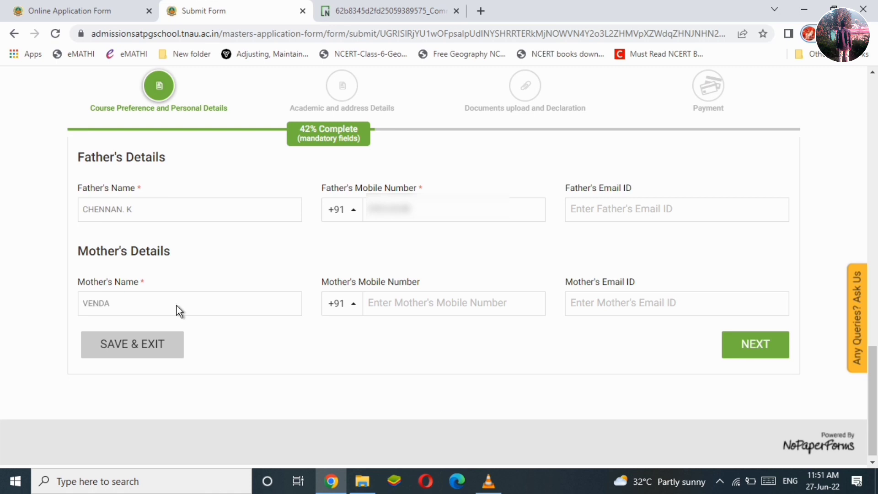
{"action": "left_click", "coordinate": [438, 311]}
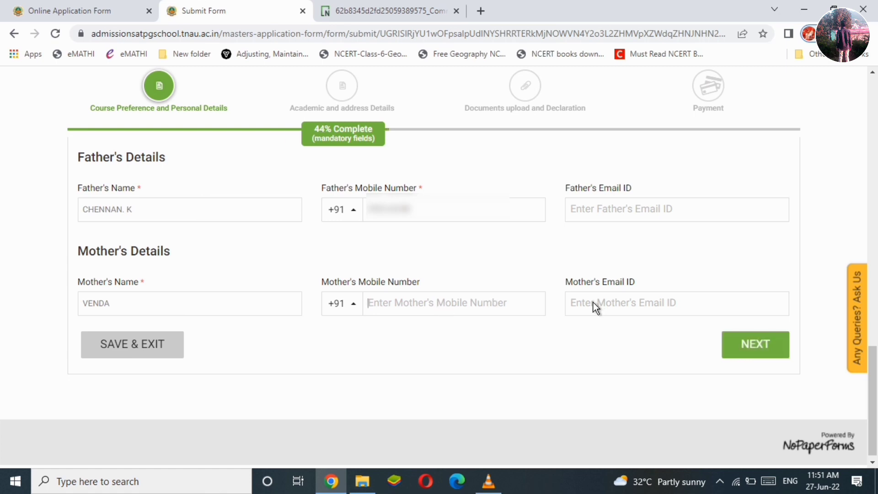
{"action": "left_click", "coordinate": [199, 300]}
{"action": "left_click", "coordinate": [771, 344]}
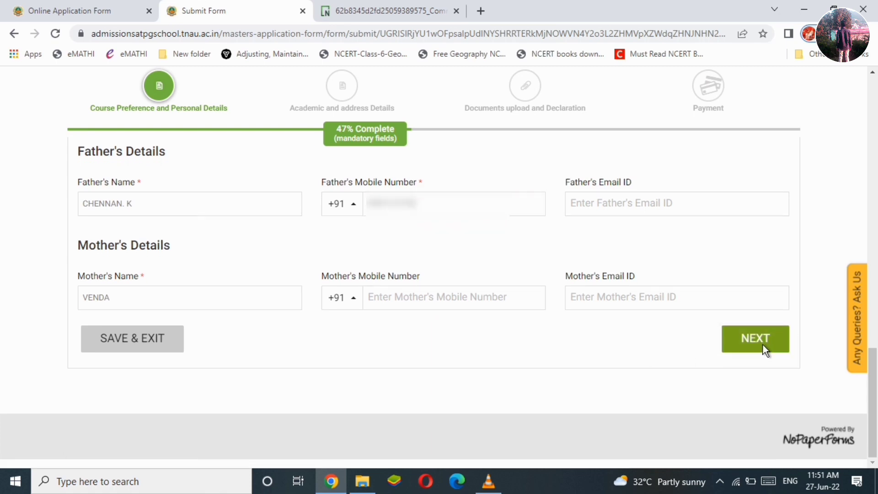
{"action": "left_click", "coordinate": [763, 345]}
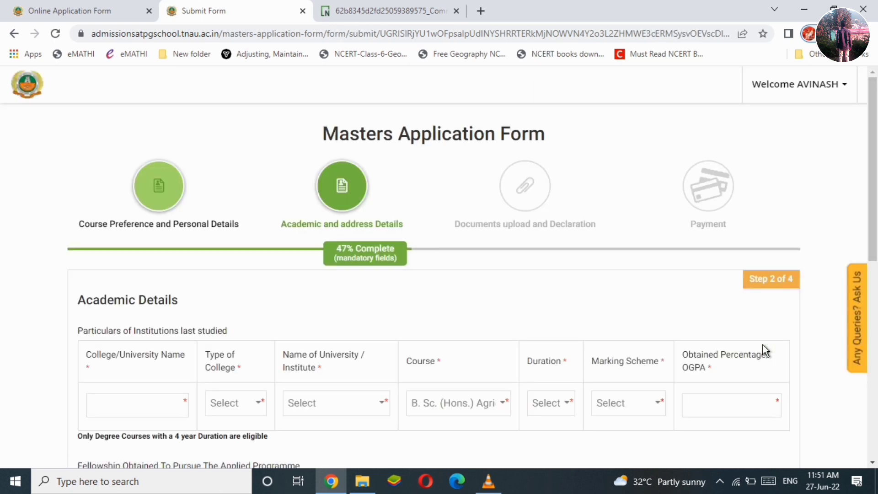
Enter the college name, set college type to Affiliated and university to Tamil Nadu Agricultural University.
{"action": "left_click_drag", "start_coordinate": [877, 224], "coordinate": [876, 259]}
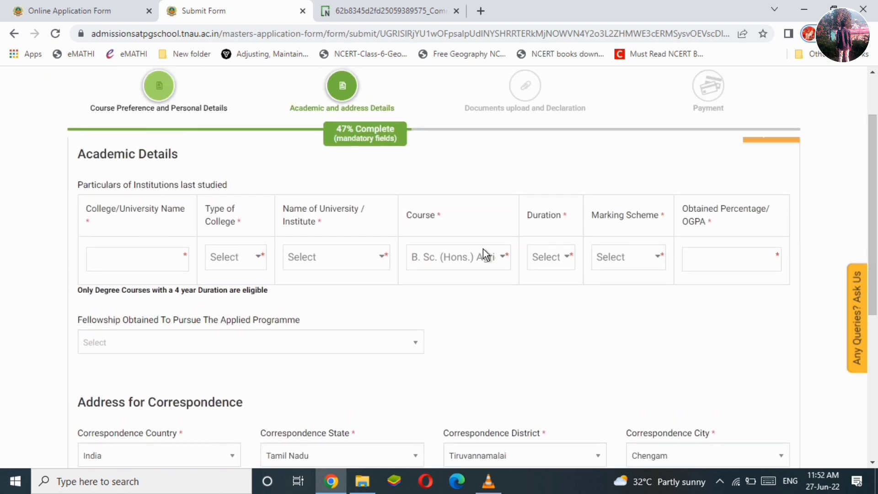
{"action": "left_click", "coordinate": [146, 262]}
{"action": "type", "text": "K"}
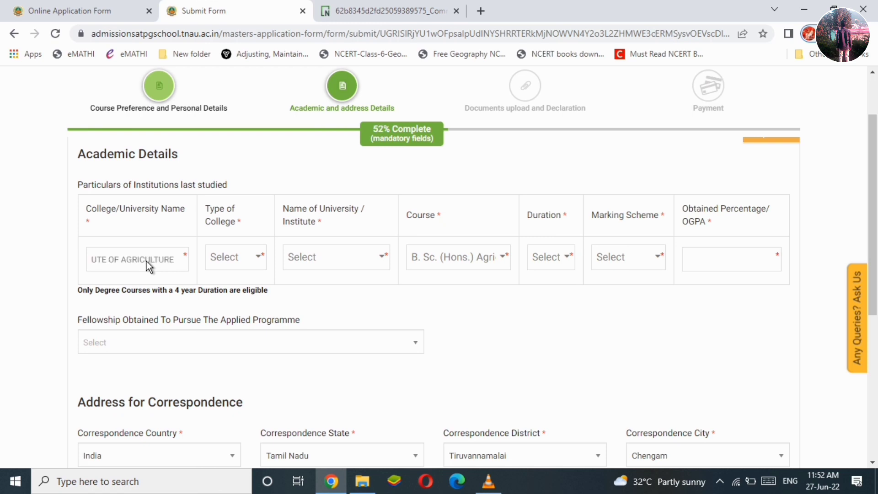
{"action": "left_click", "coordinate": [243, 263]}
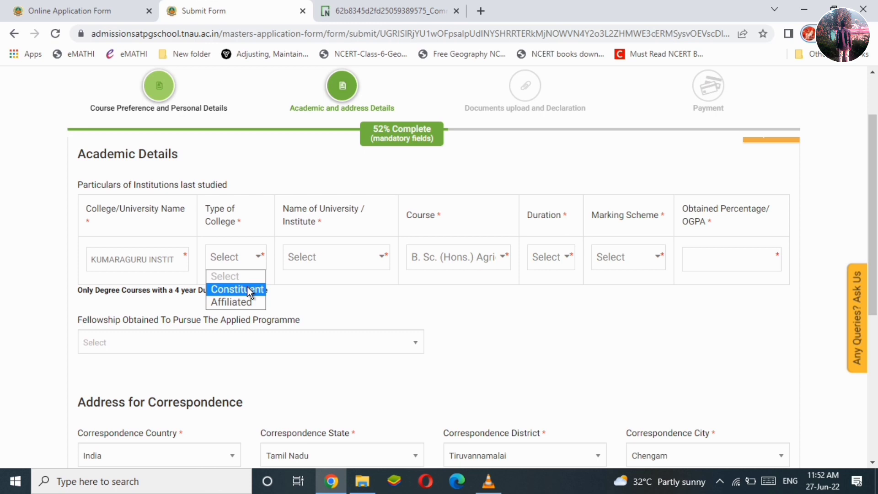
{"action": "left_click", "coordinate": [246, 303]}
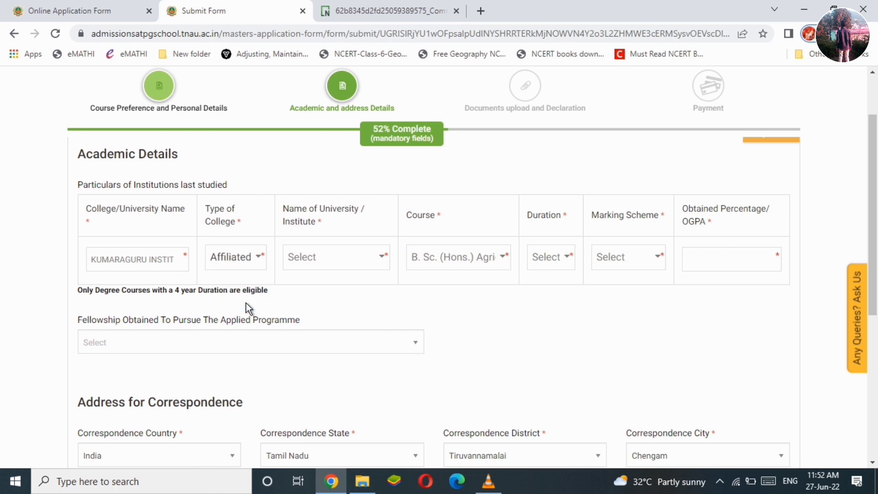
{"action": "left_click", "coordinate": [360, 257]}
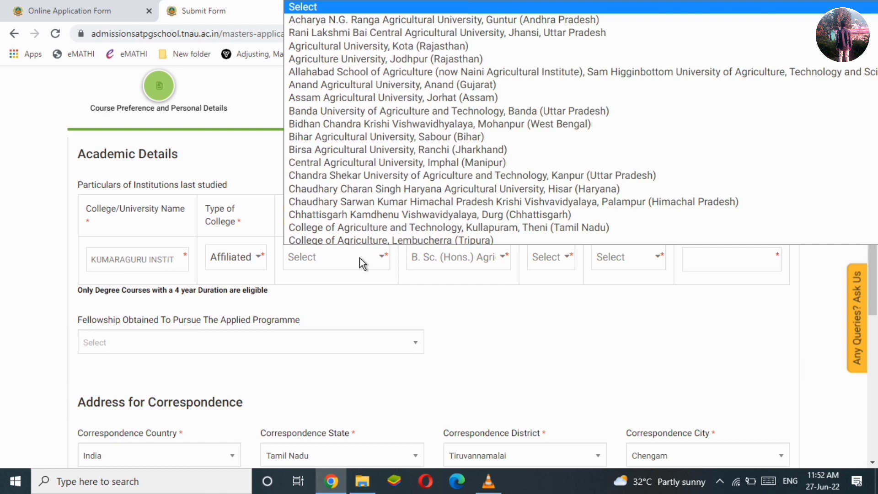
{"action": "key", "text": "t"}
{"action": "key", "text": "Return"}
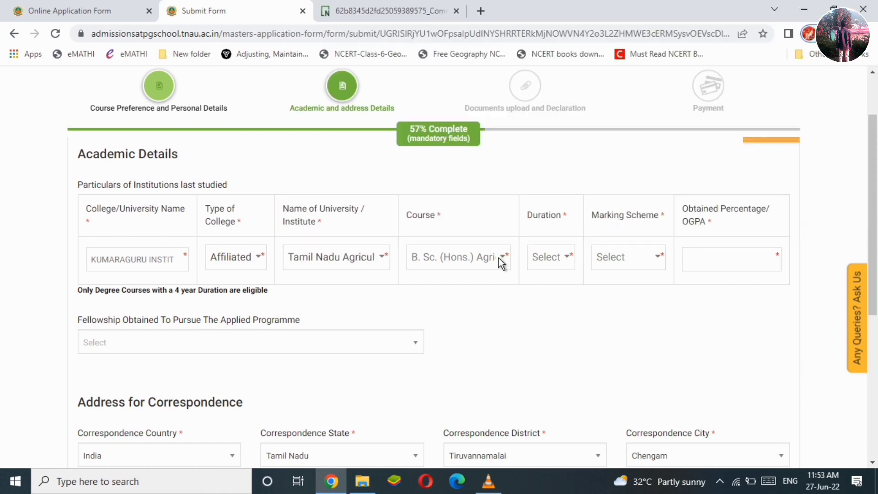
Set course duration to 4 years, marking scheme OGPA out of 10, and obtained OGPA 8.1.
{"action": "left_click", "coordinate": [562, 257]}
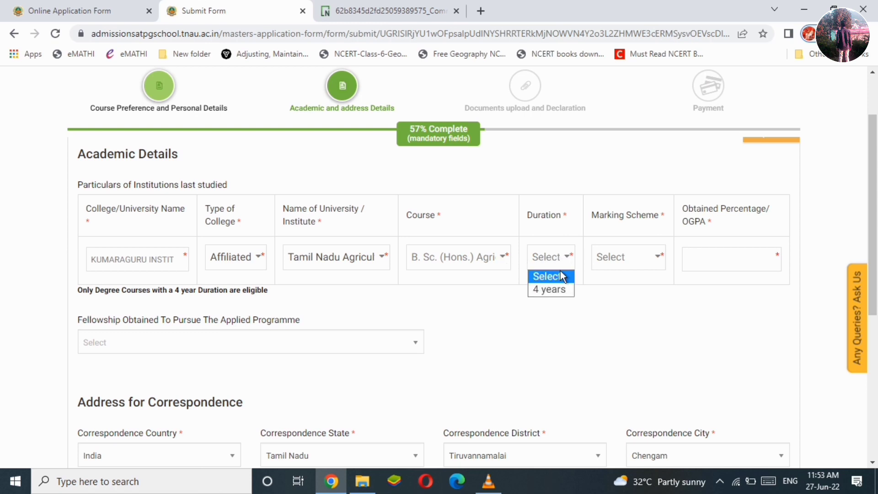
{"action": "left_click", "coordinate": [557, 293]}
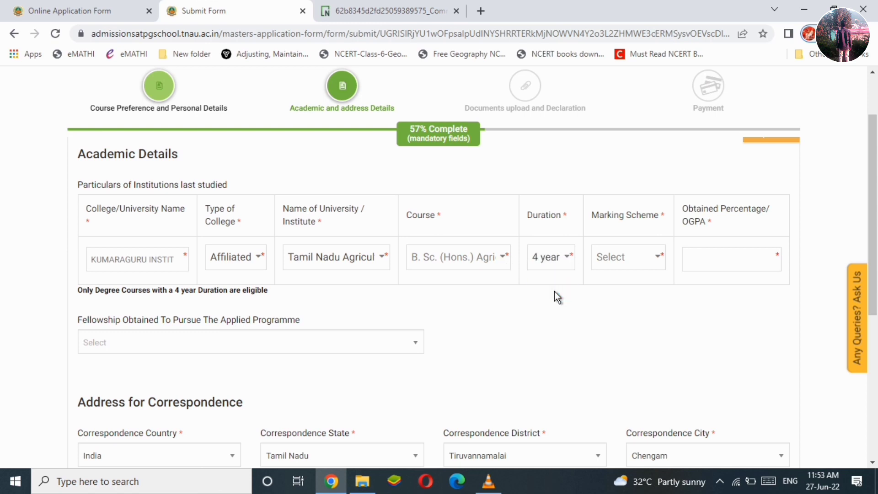
{"action": "left_click", "coordinate": [644, 258]}
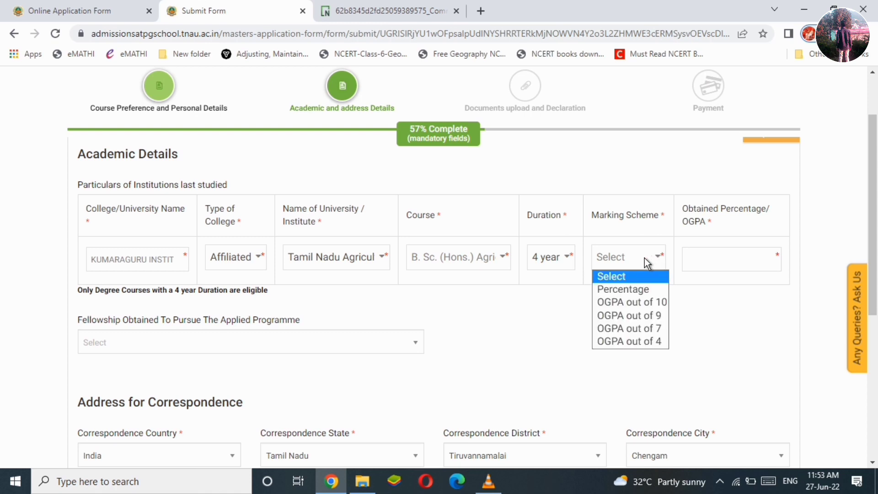
{"action": "left_click", "coordinate": [638, 303]}
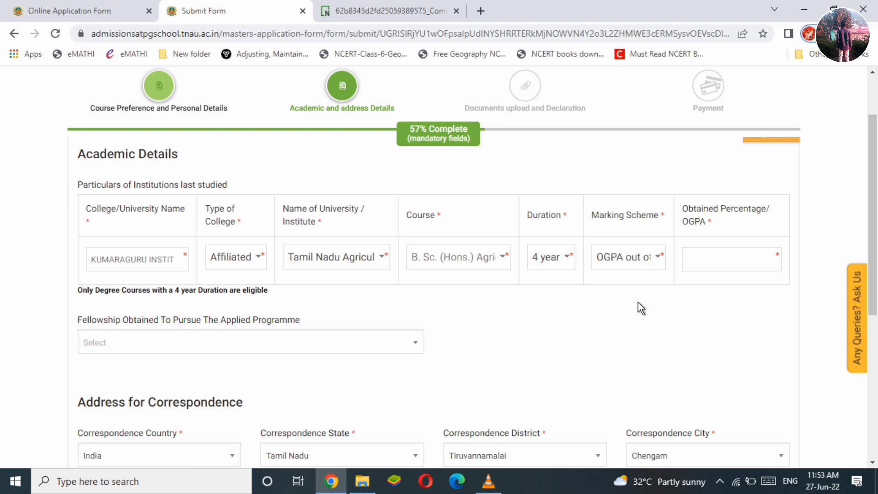
{"action": "left_click", "coordinate": [712, 263]}
{"action": "type", "text": "8.1"}
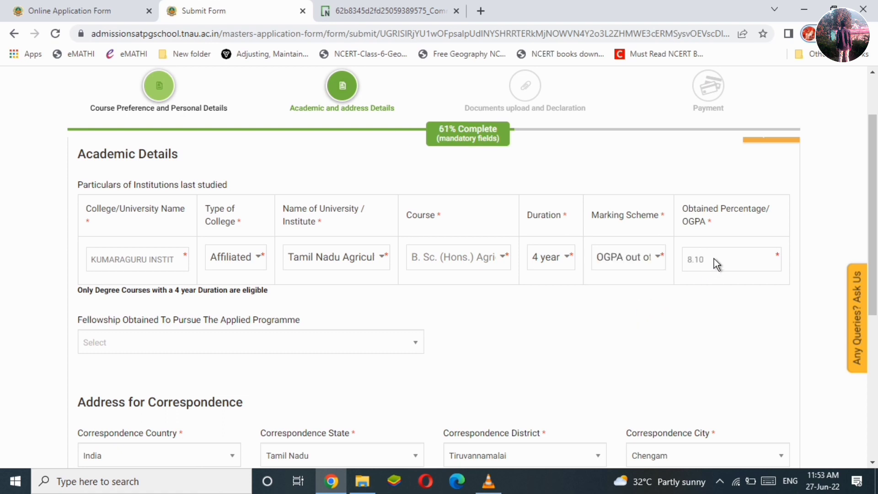
{"action": "scroll", "coordinate": [253, 219], "scroll_direction": "down", "scroll_amount": 3}
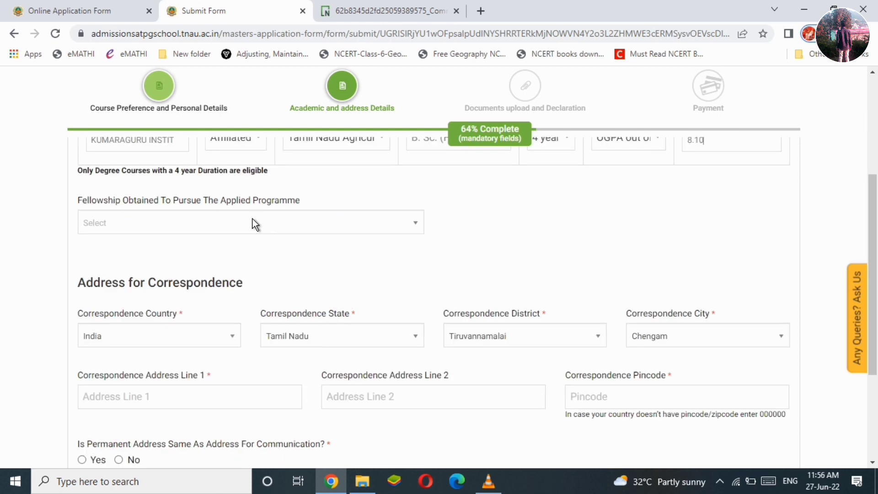
Set fellowship to No and fill in the correspondence address line and pincode.
{"action": "left_click", "coordinate": [252, 222]}
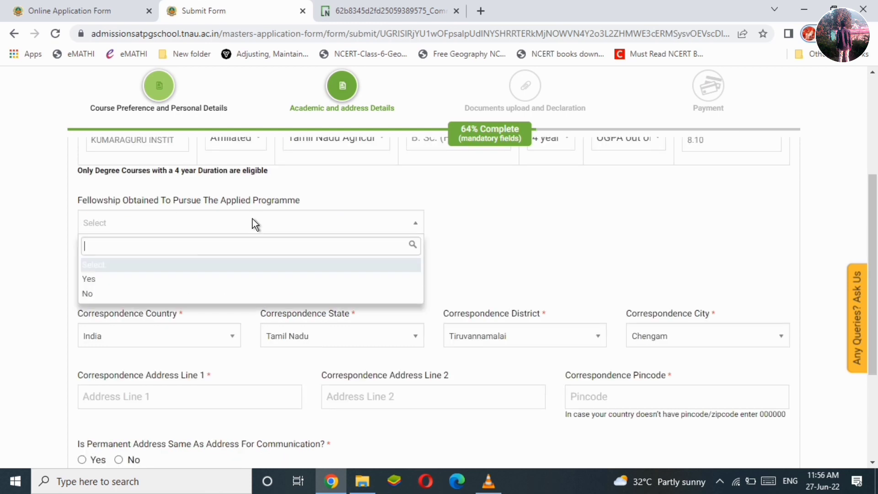
{"action": "left_click", "coordinate": [167, 294]}
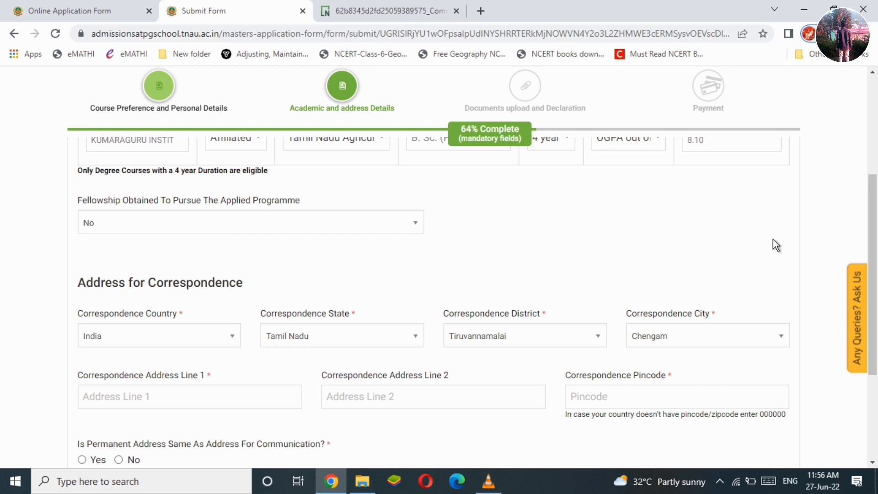
{"action": "scroll", "coordinate": [265, 252], "scroll_direction": "down", "scroll_amount": 2}
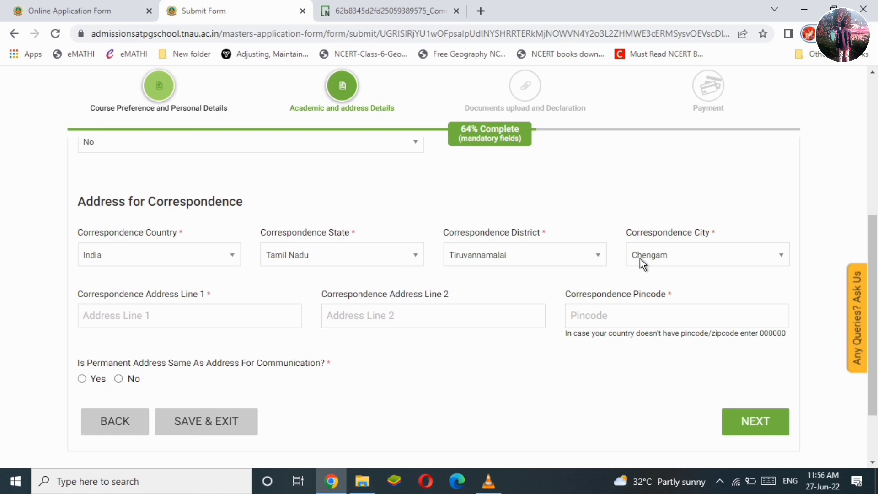
{"action": "left_click", "coordinate": [190, 316]}
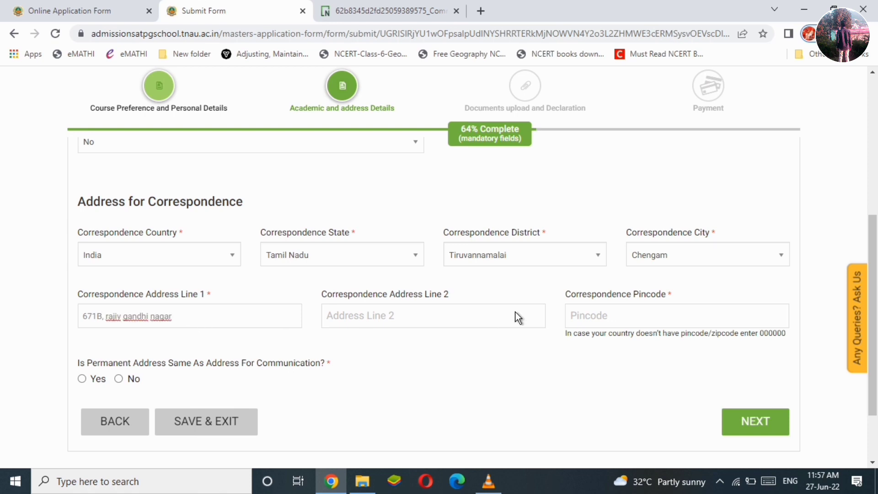
{"action": "left_click", "coordinate": [620, 319]}
{"action": "type", "text": "606704"}
Mark the permanent address as the same as correspondence and submit this step.
{"action": "left_click", "coordinate": [82, 379]}
{"action": "scroll", "coordinate": [469, 325], "scroll_direction": "down", "scroll_amount": 2}
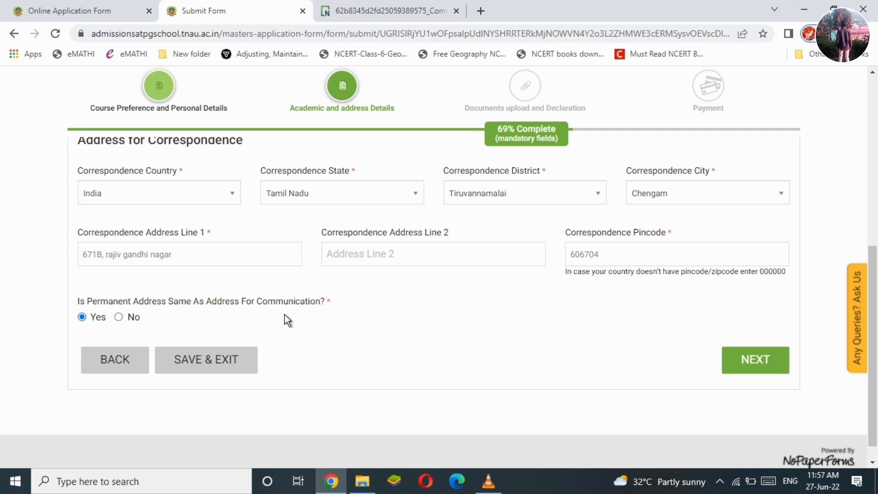
{"action": "left_click", "coordinate": [118, 320]}
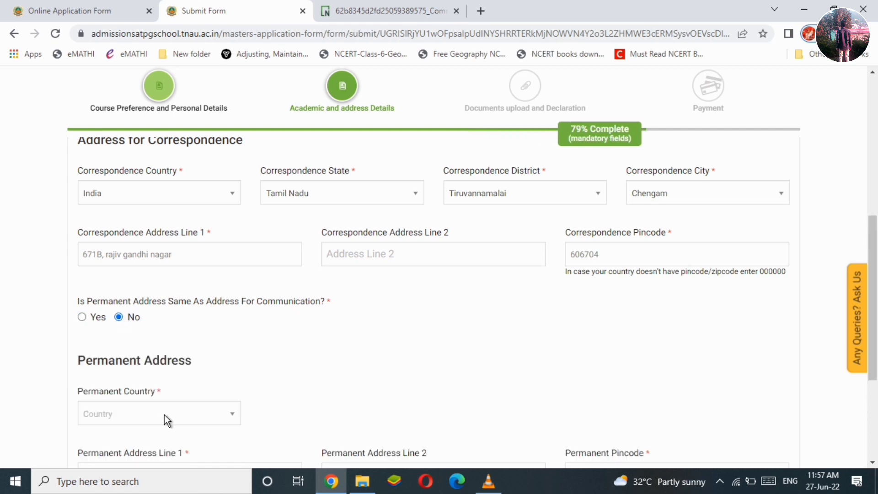
{"action": "left_click", "coordinate": [83, 317]}
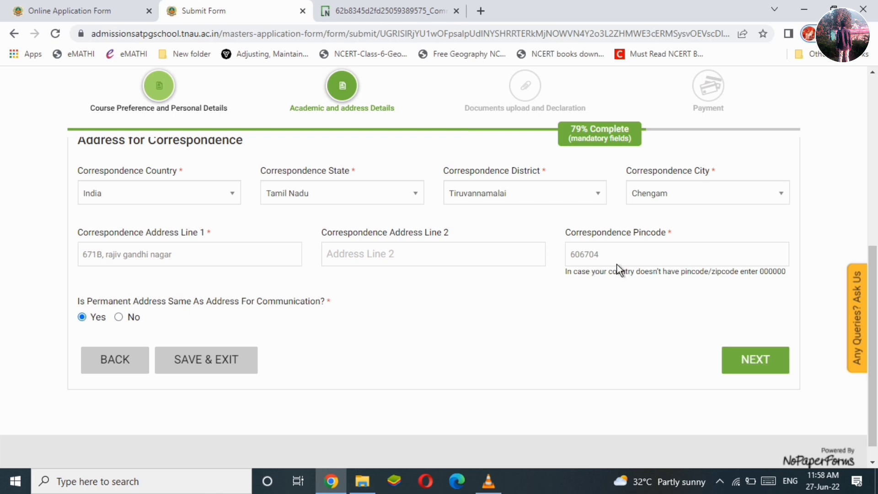
{"action": "left_click", "coordinate": [748, 358]}
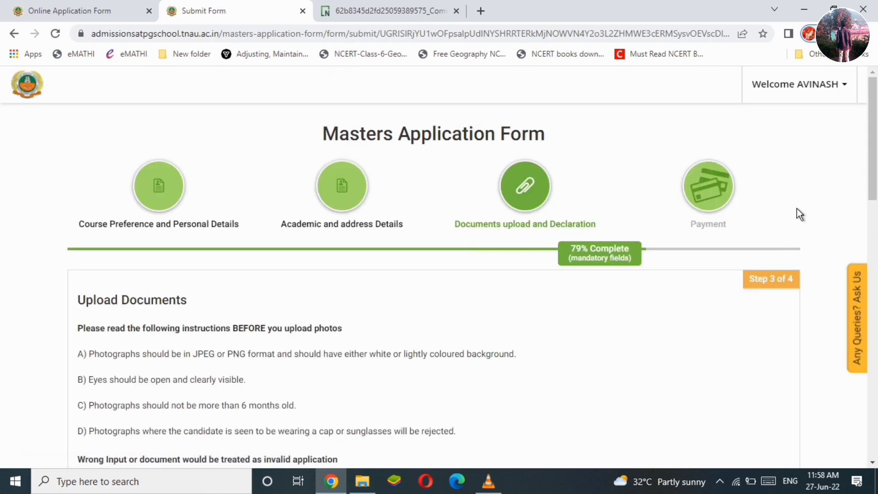
Review the photograph instructions, noting the background colour and eyes-open requirements.
{"action": "scroll", "coordinate": [313, 207], "scroll_direction": "down", "scroll_amount": 3}
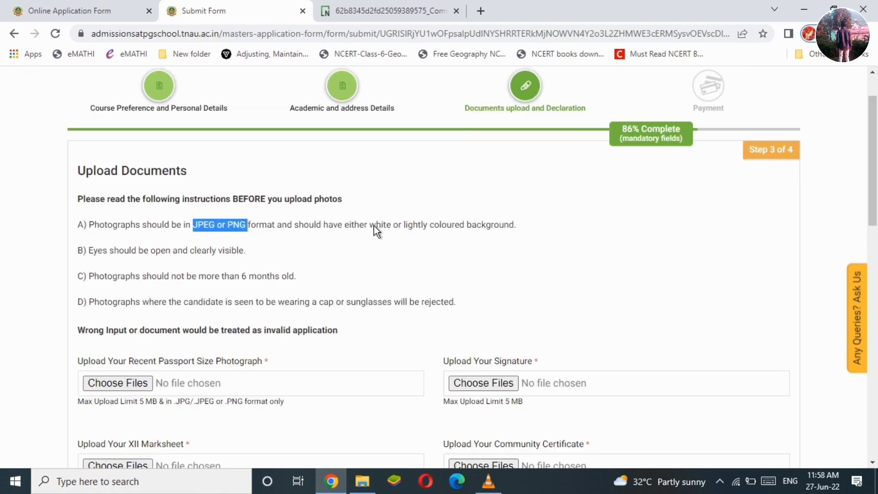
{"action": "left_click_drag", "start_coordinate": [375, 226], "coordinate": [410, 229]}
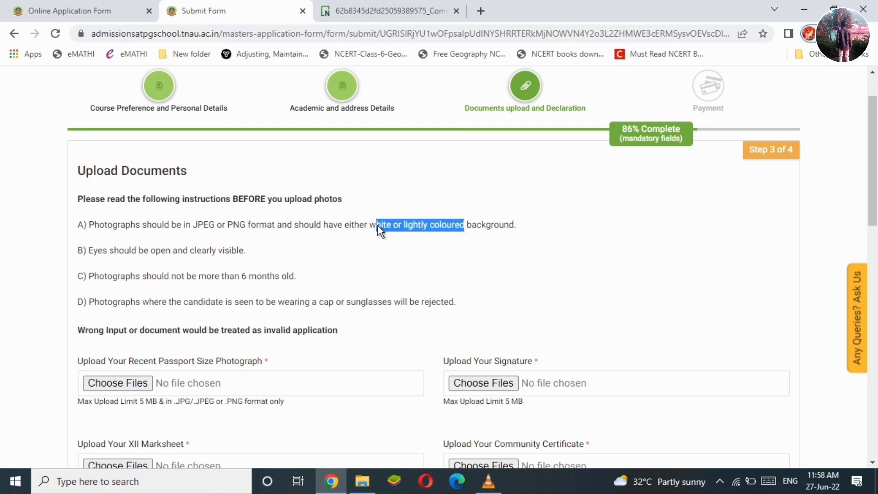
{"action": "left_click_drag", "start_coordinate": [372, 228], "coordinate": [376, 227]}
{"action": "left_click_drag", "start_coordinate": [102, 251], "coordinate": [168, 252]}
{"action": "left_click", "coordinate": [263, 251]}
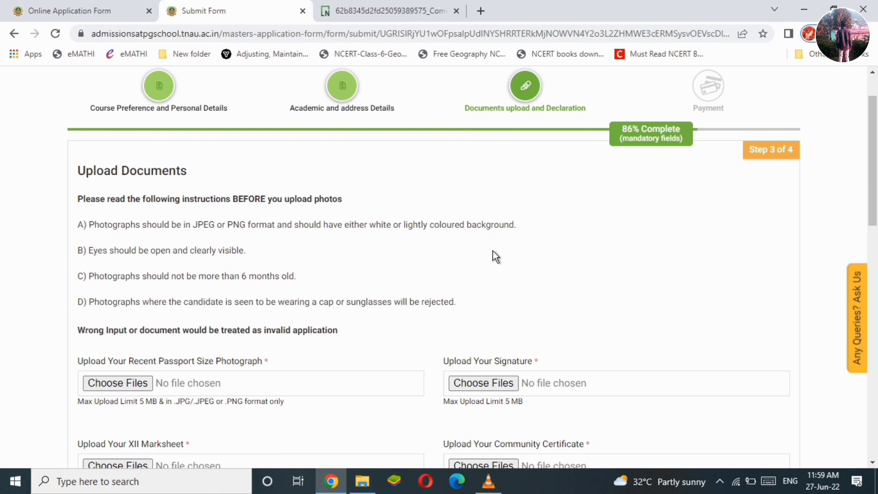
{"action": "scroll", "coordinate": [314, 276], "scroll_direction": "down", "scroll_amount": 1}
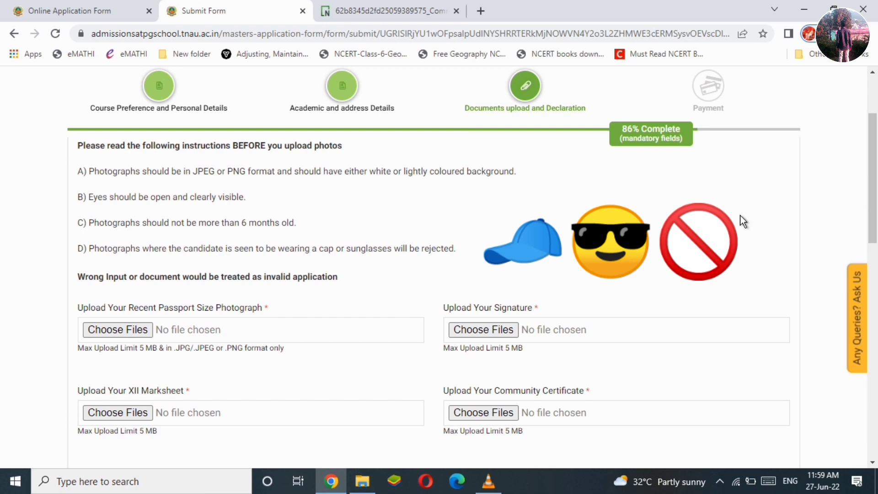
{"action": "left_click_drag", "start_coordinate": [876, 191], "coordinate": [876, 230]}
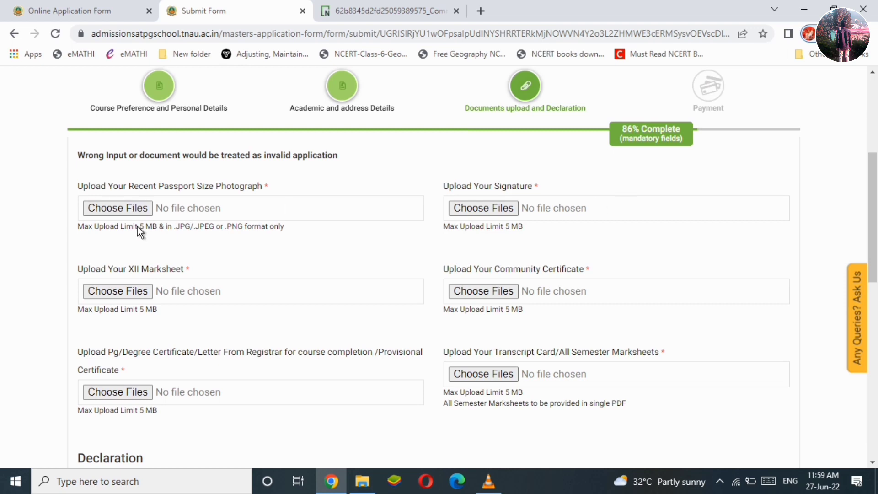
{"action": "left_click_drag", "start_coordinate": [186, 235], "coordinate": [209, 237]}
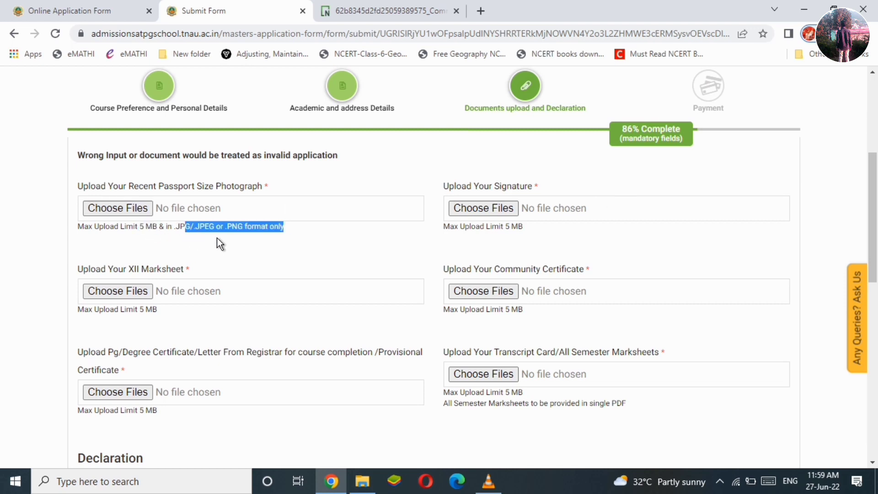
{"action": "left_click", "coordinate": [535, 233]}
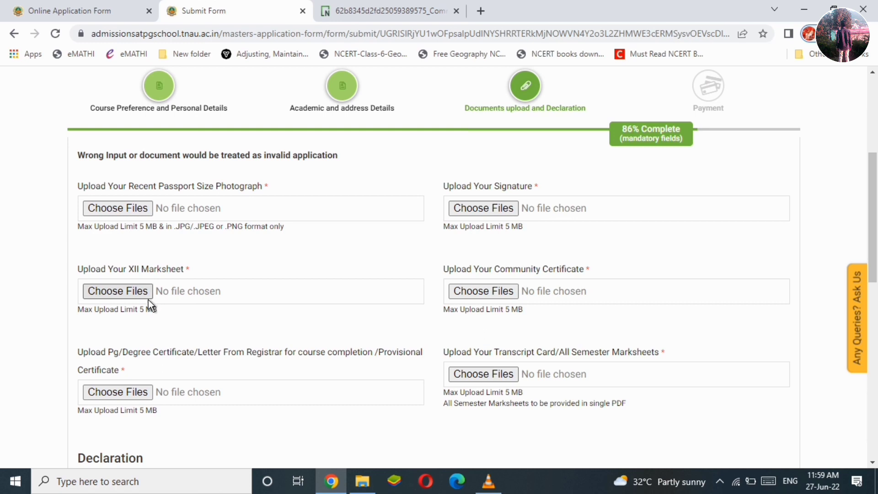
{"action": "scroll", "coordinate": [271, 314], "scroll_direction": "down", "scroll_amount": 2}
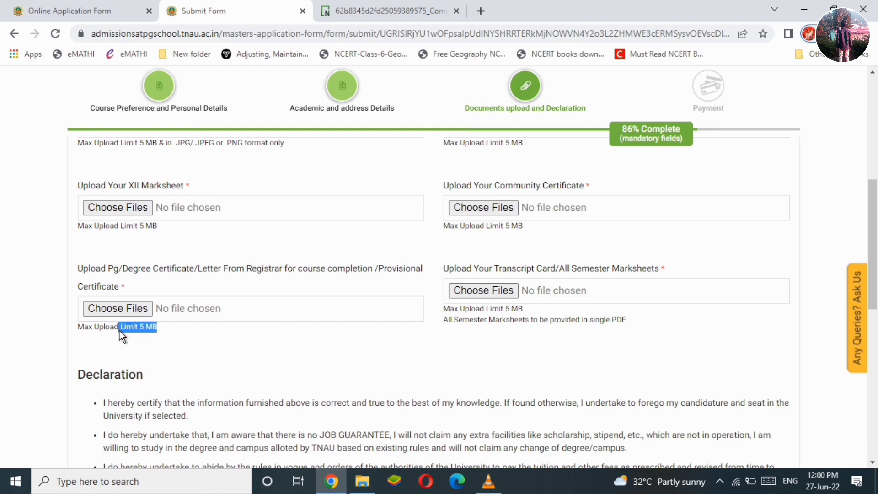
{"action": "left_click", "coordinate": [311, 352]}
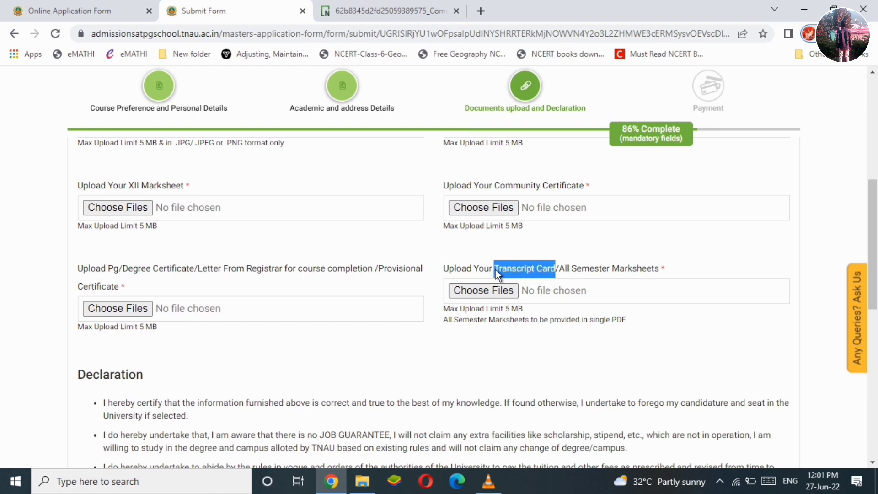
{"action": "left_click_drag", "start_coordinate": [666, 270], "coordinate": [564, 269]}
{"action": "left_click_drag", "start_coordinate": [518, 310], "coordinate": [501, 311]}
{"action": "left_click", "coordinate": [481, 351]}
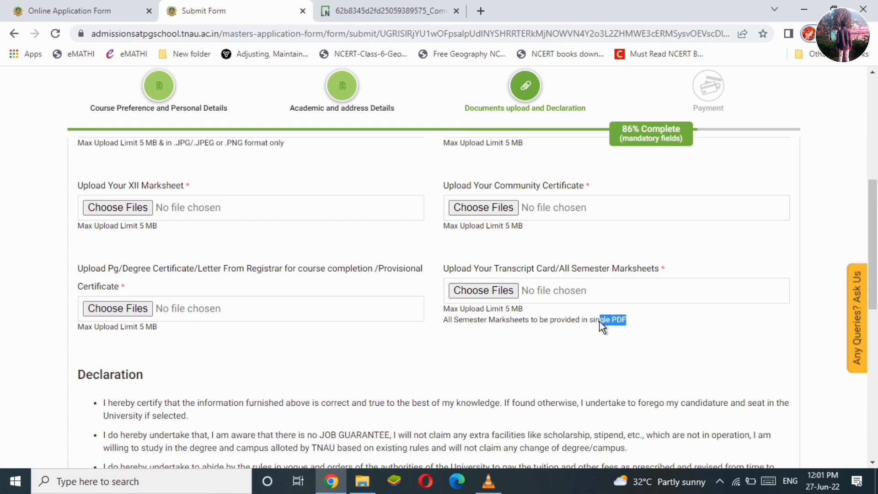
{"action": "scroll", "coordinate": [647, 326], "scroll_direction": "down", "scroll_amount": 1}
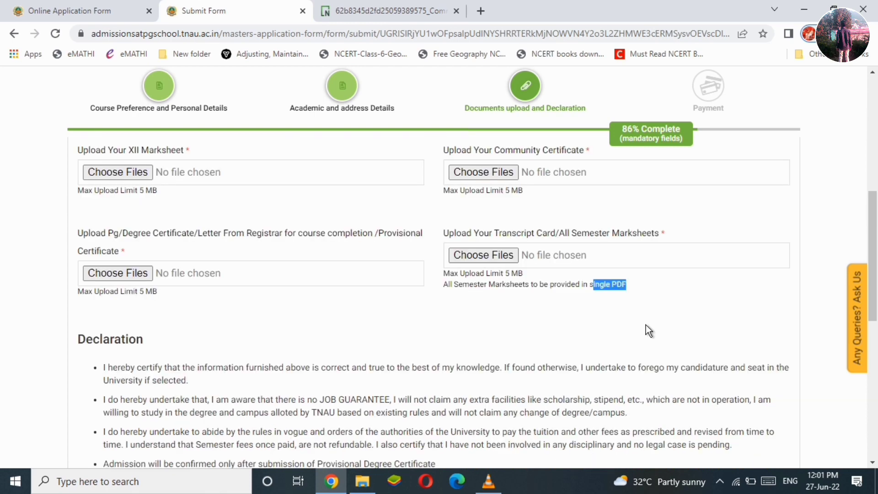
{"action": "left_click", "coordinate": [619, 324]}
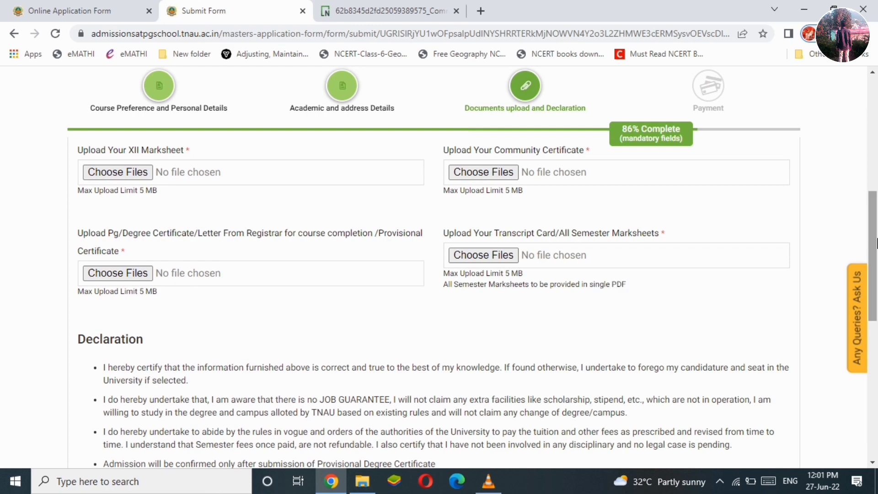
{"action": "left_click_drag", "start_coordinate": [876, 243], "coordinate": [877, 300]}
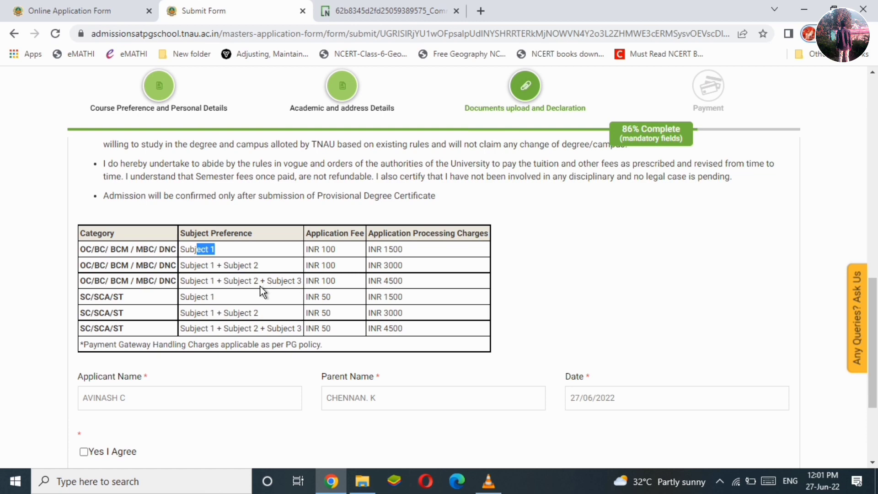
Scroll down to the declaration at the bottom and proceed to the application preview.
{"action": "left_click", "coordinate": [699, 284]}
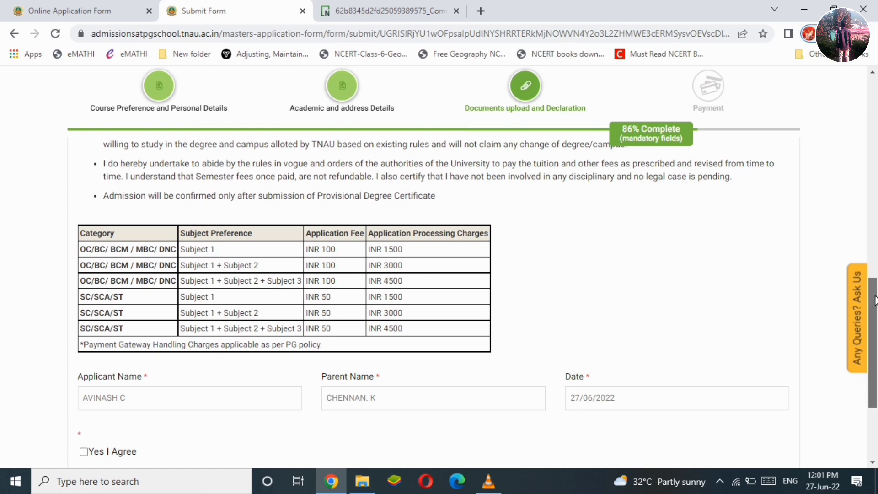
{"action": "scroll", "coordinate": [876, 274], "scroll_direction": "down", "scroll_amount": 1}
{"action": "scroll", "coordinate": [876, 316], "scroll_direction": "down", "scroll_amount": 1}
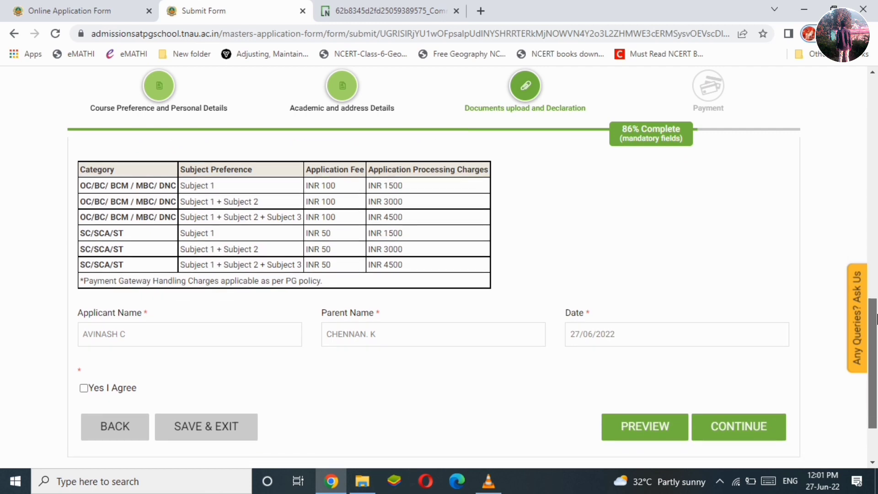
{"action": "scroll", "coordinate": [121, 328], "scroll_direction": "down", "scroll_amount": 2}
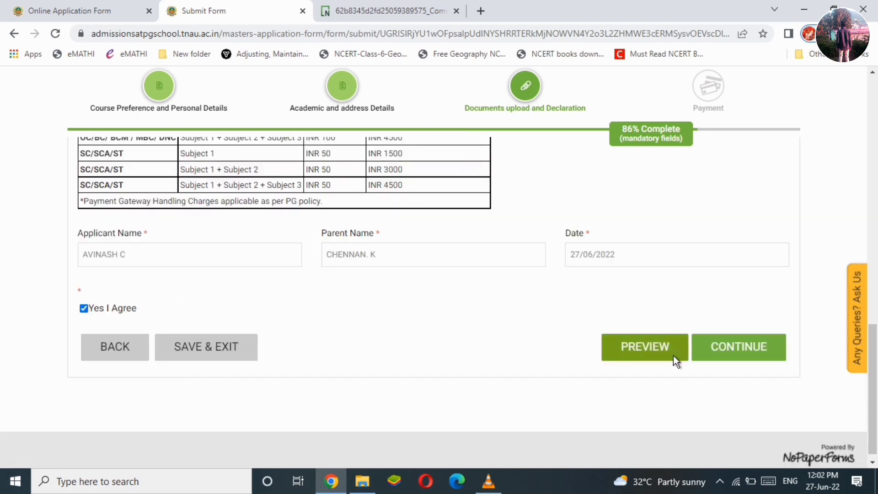
{"action": "left_click", "coordinate": [716, 351]}
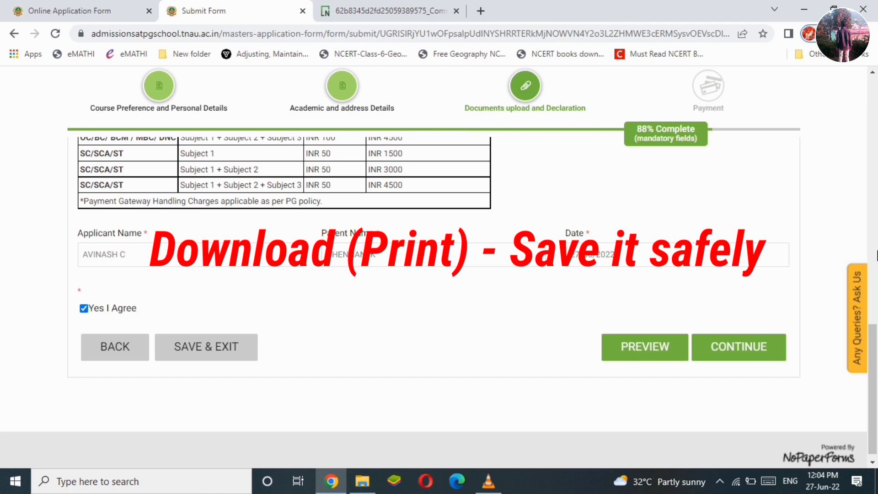
{"action": "left_click_drag", "start_coordinate": [876, 359], "coordinate": [876, 111]}
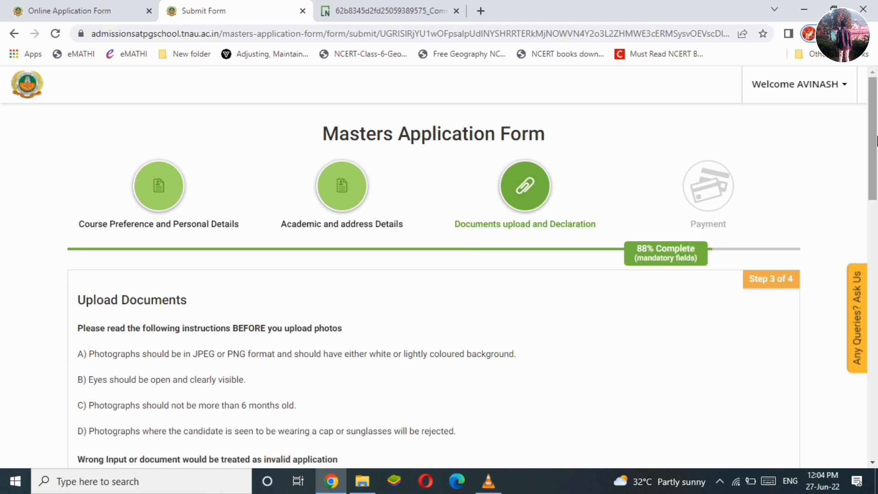
{"action": "left_click_drag", "start_coordinate": [876, 143], "coordinate": [877, 221]}
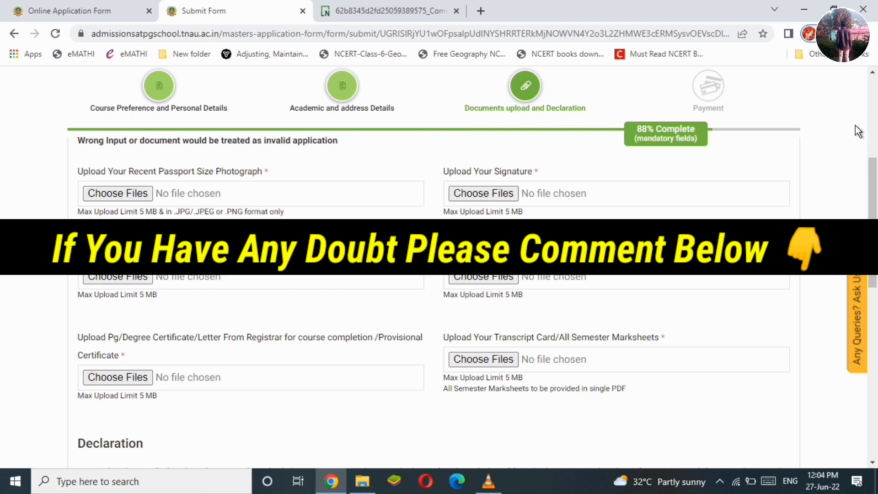
{"action": "left_click", "coordinate": [488, 481]}
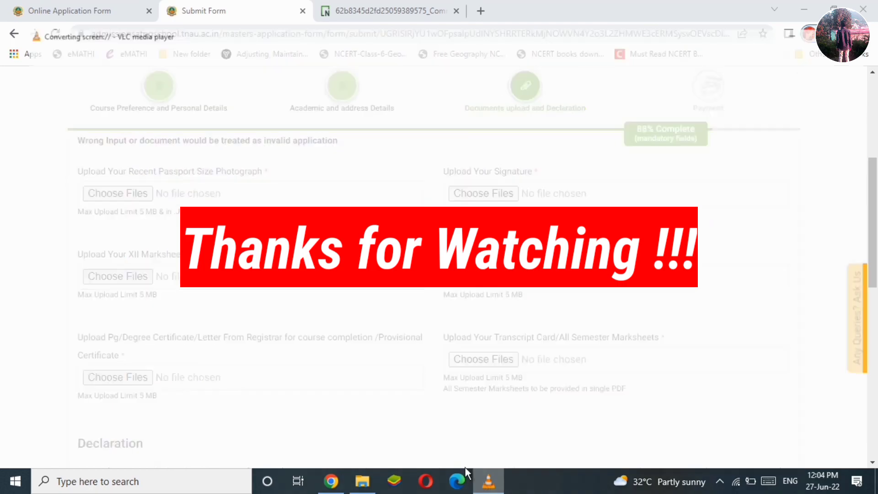